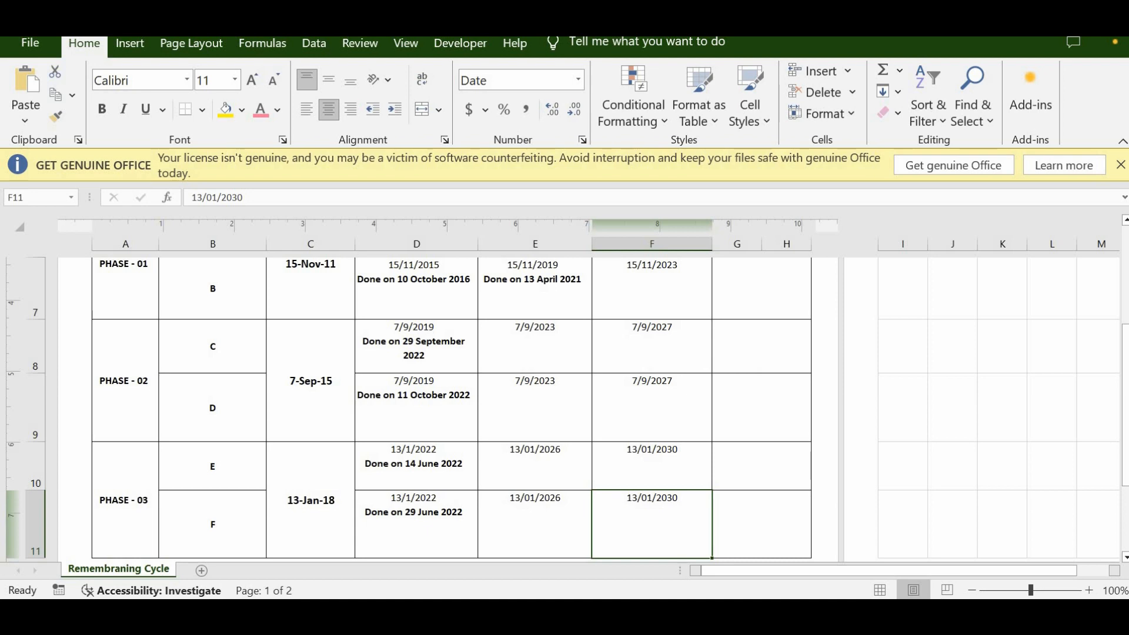
Widen the 1st cycle and 2nd cycle columns (D and E) of the schedule to roughly twice their width in Page Layout view
click(1012, 591)
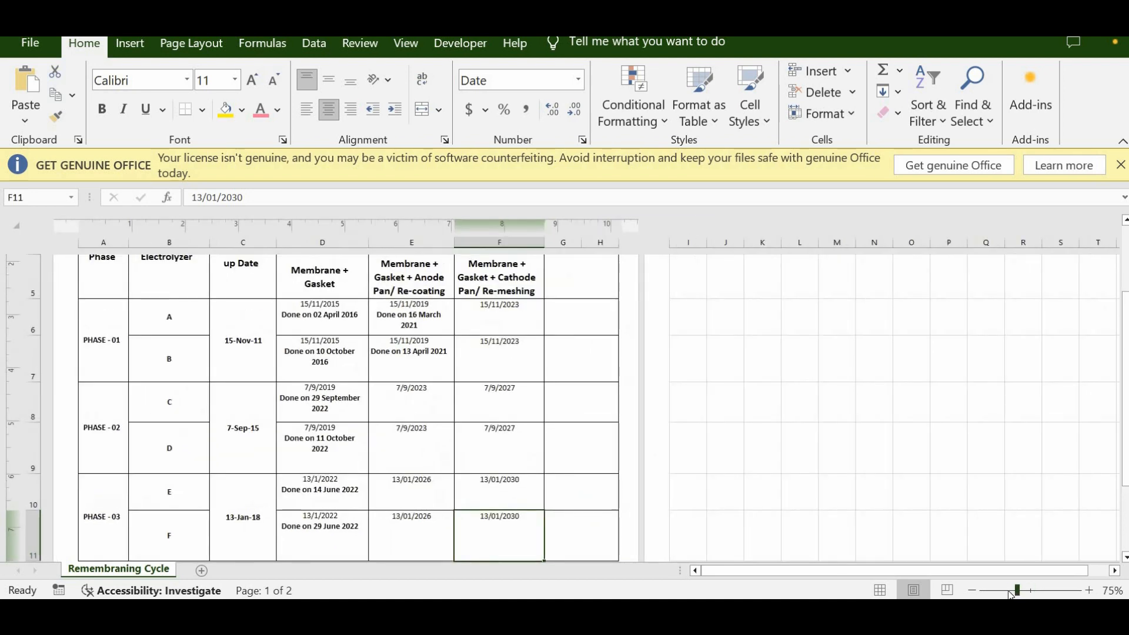
scroll(819, 481, down, 1)
scroll(820, 482, down, 2)
scroll(535, 391, up, 3)
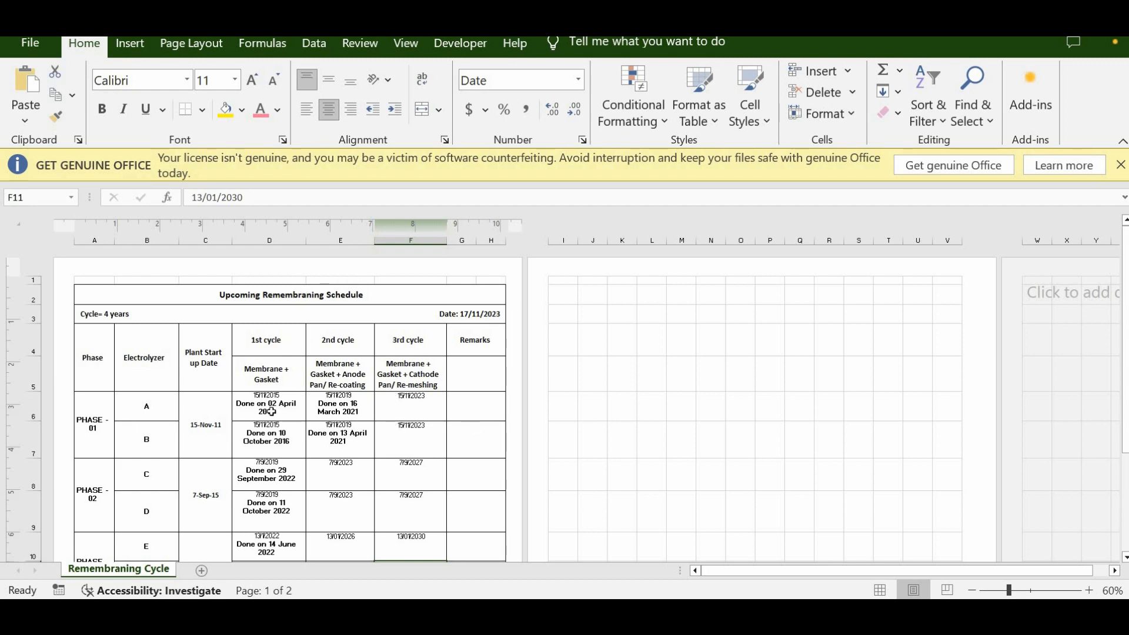
scroll(271, 411, down, 1)
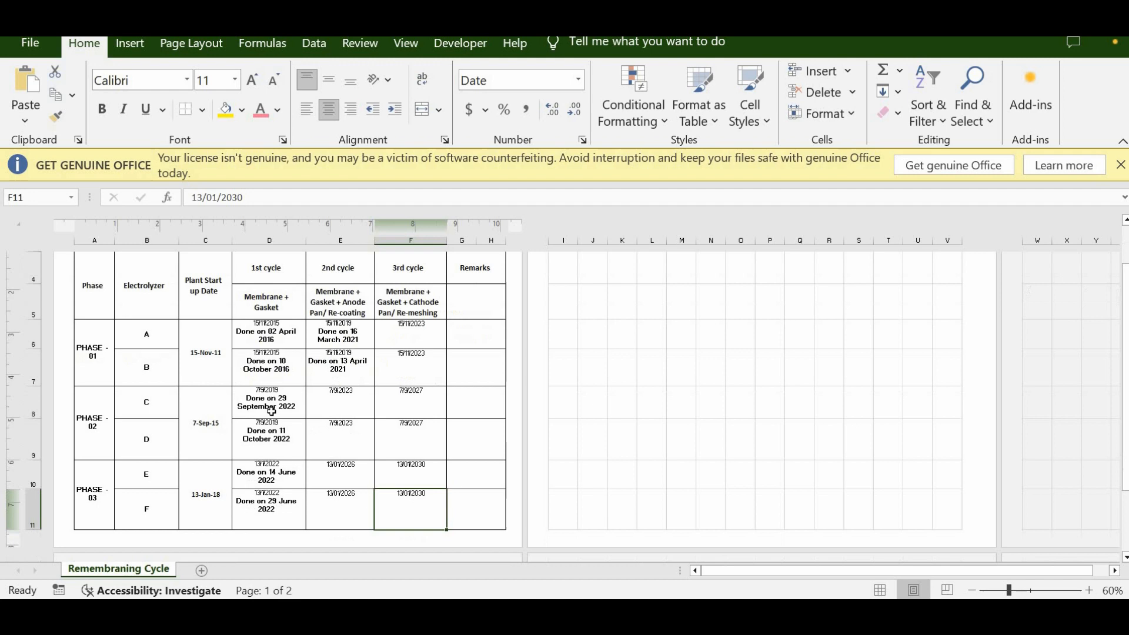
scroll(271, 412, up, 1)
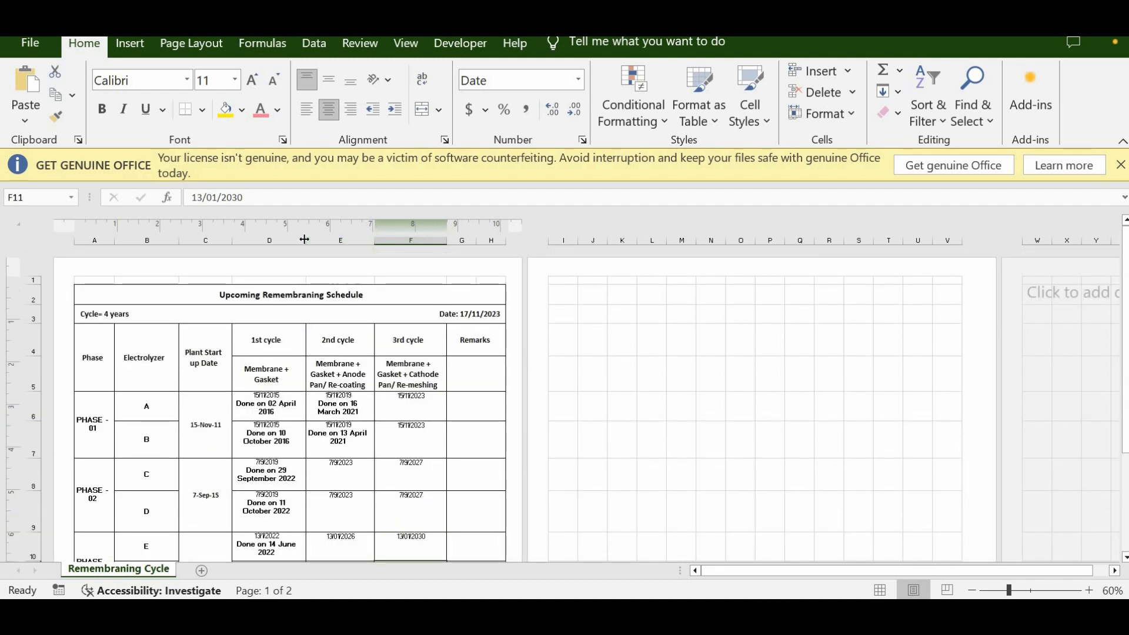
drag(360, 251, 406, 253)
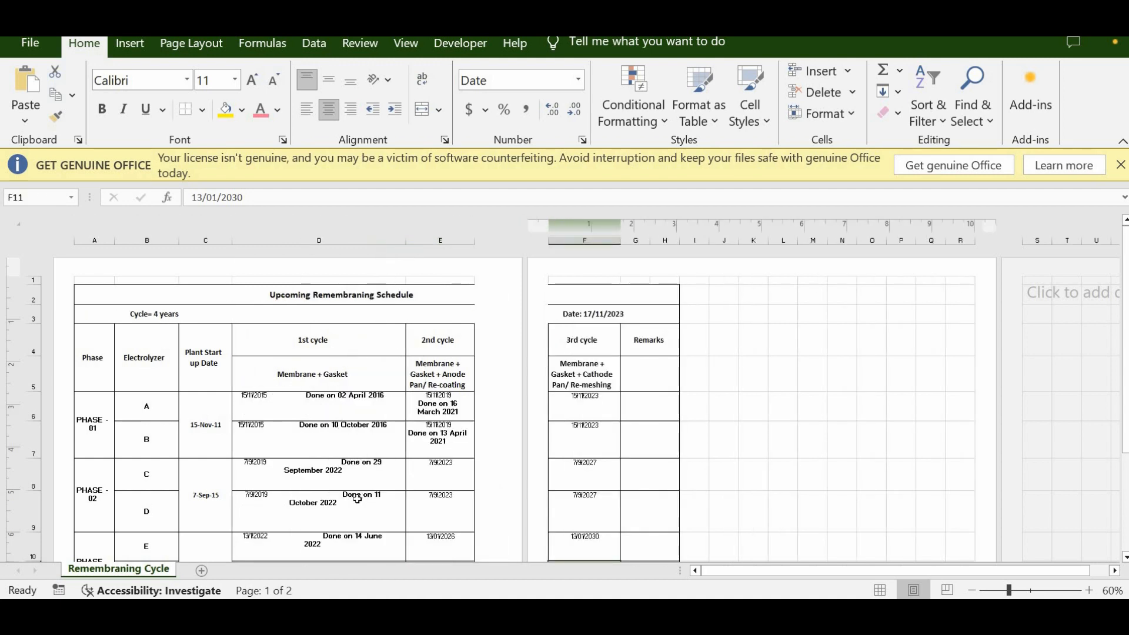
scroll(353, 409, down, 1)
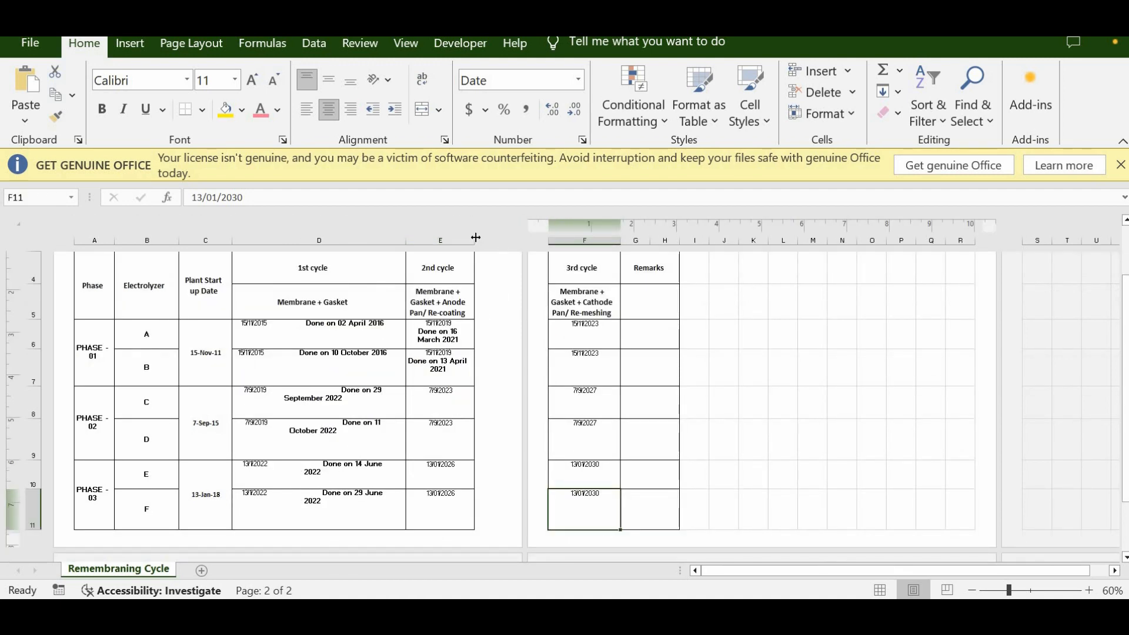
drag(475, 241, 547, 241)
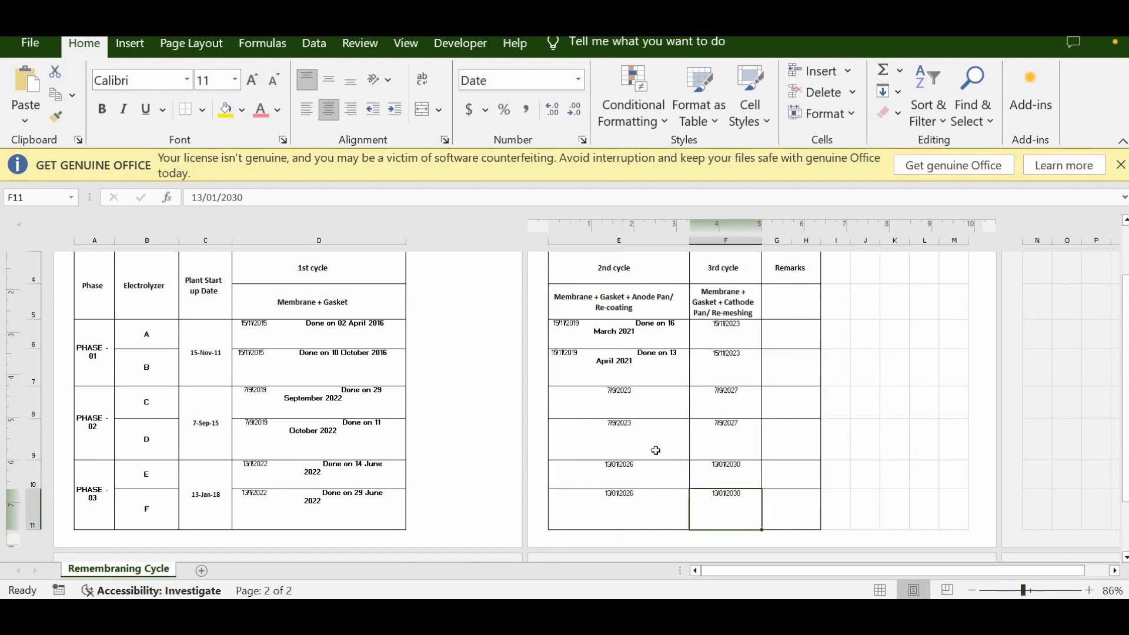
Examine how the widened schedule table is split across the two pages, from the title down to Phase 03
scroll(672, 453, up, 2)
scroll(655, 451, up, 4)
scroll(655, 451, up, 3)
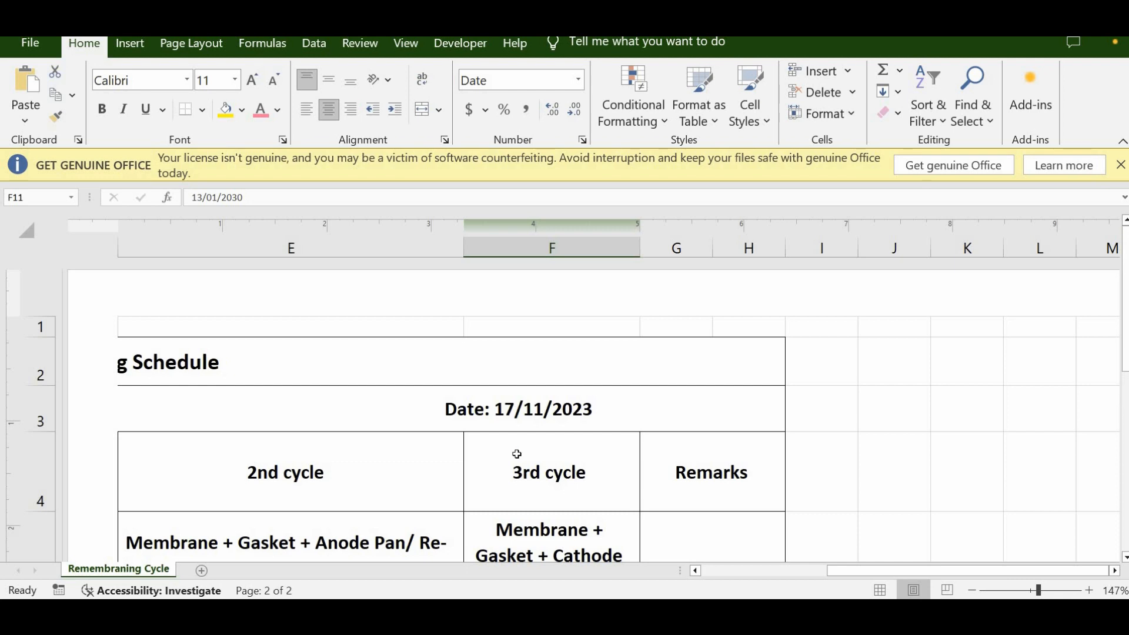
scroll(517, 453, down, 1)
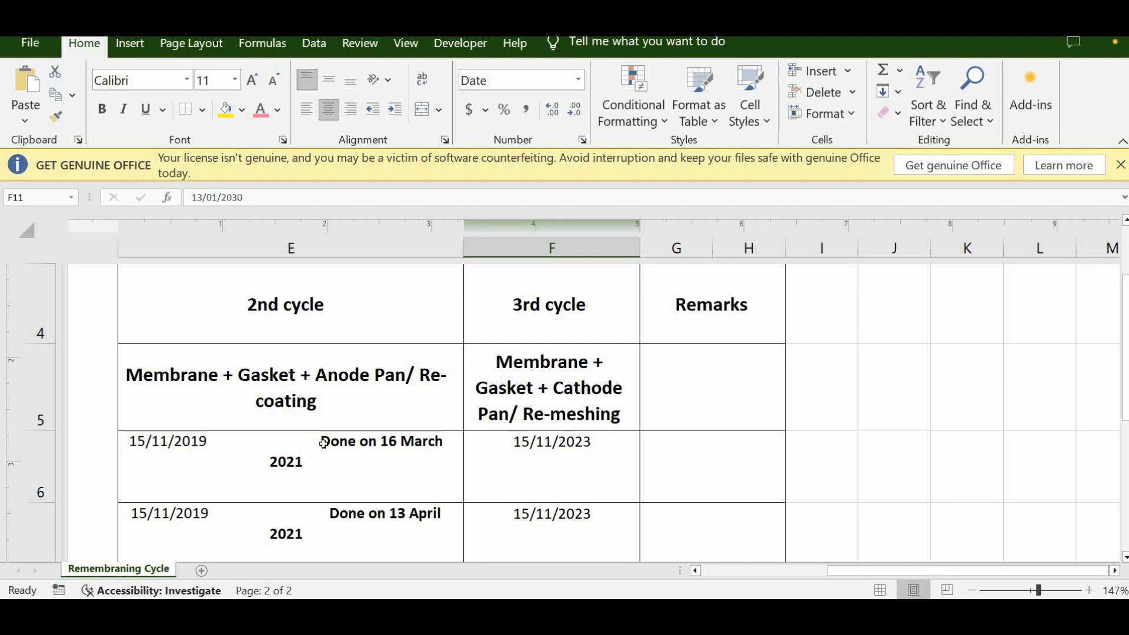
drag(952, 574, 1020, 592)
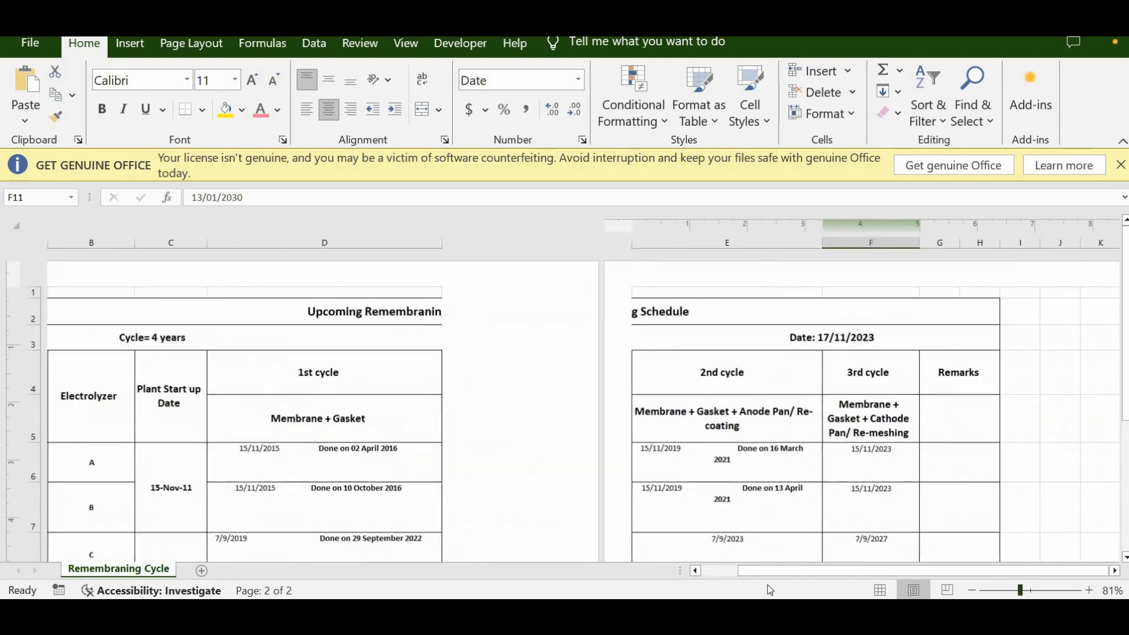
click(972, 590)
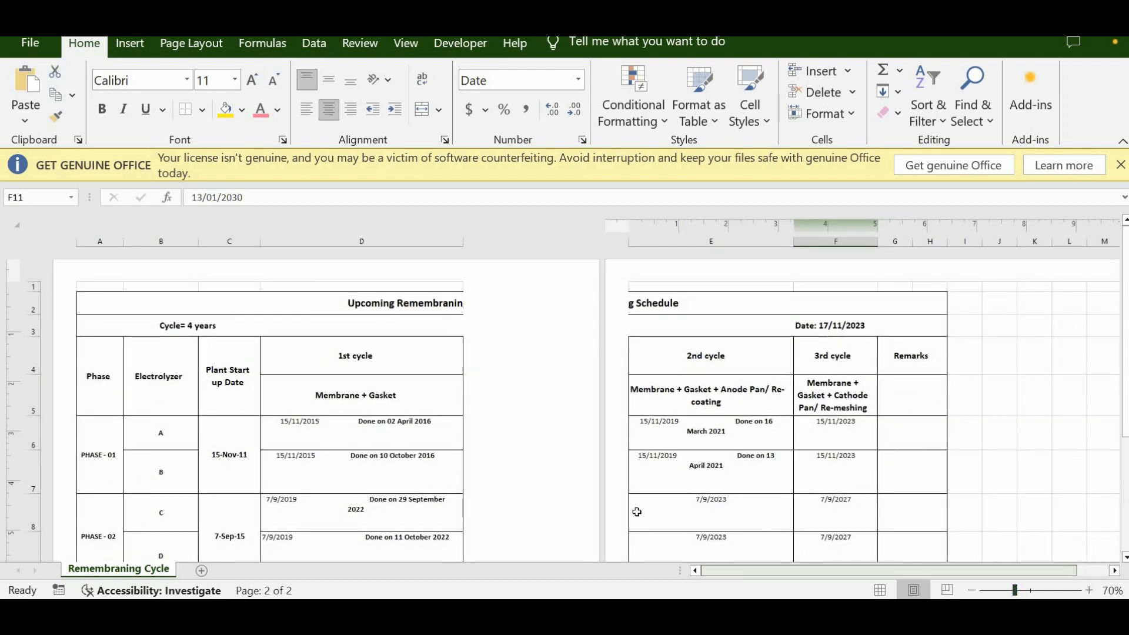
drag(1014, 591, 1010, 591)
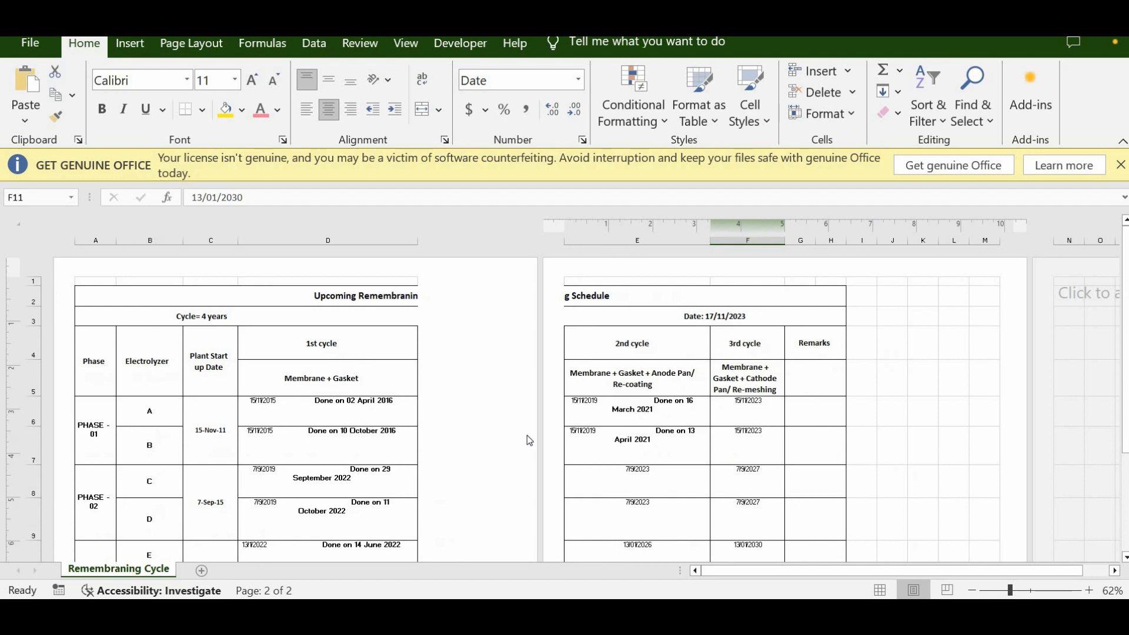
scroll(530, 442, down, 1)
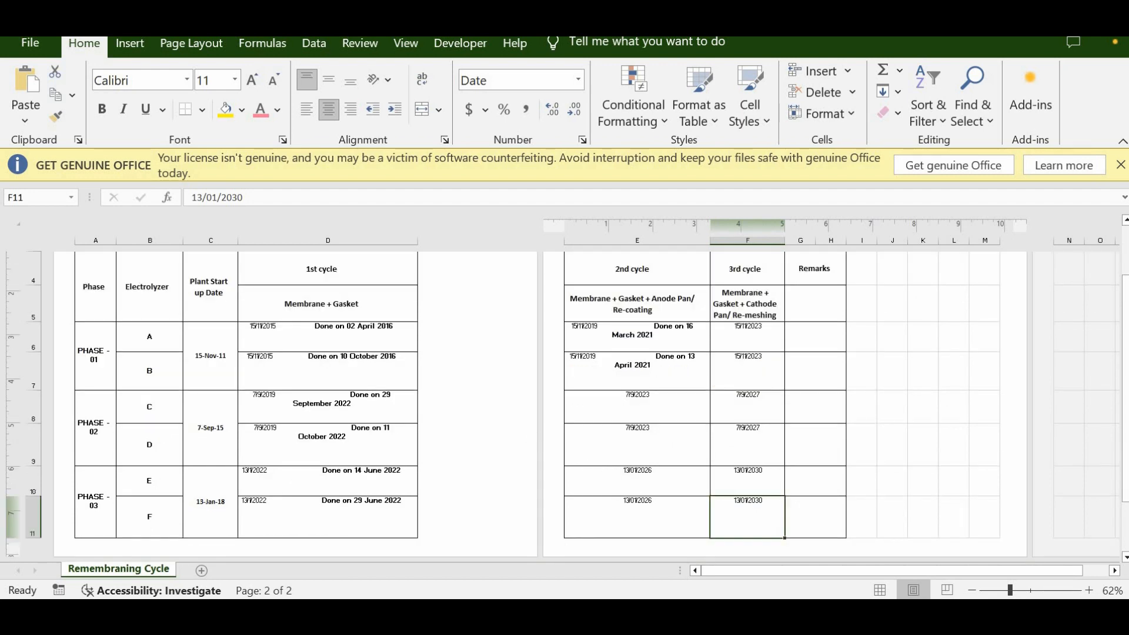
Switch the worksheet to Normal view at 75% zoom and review the whole schedule table
click(882, 591)
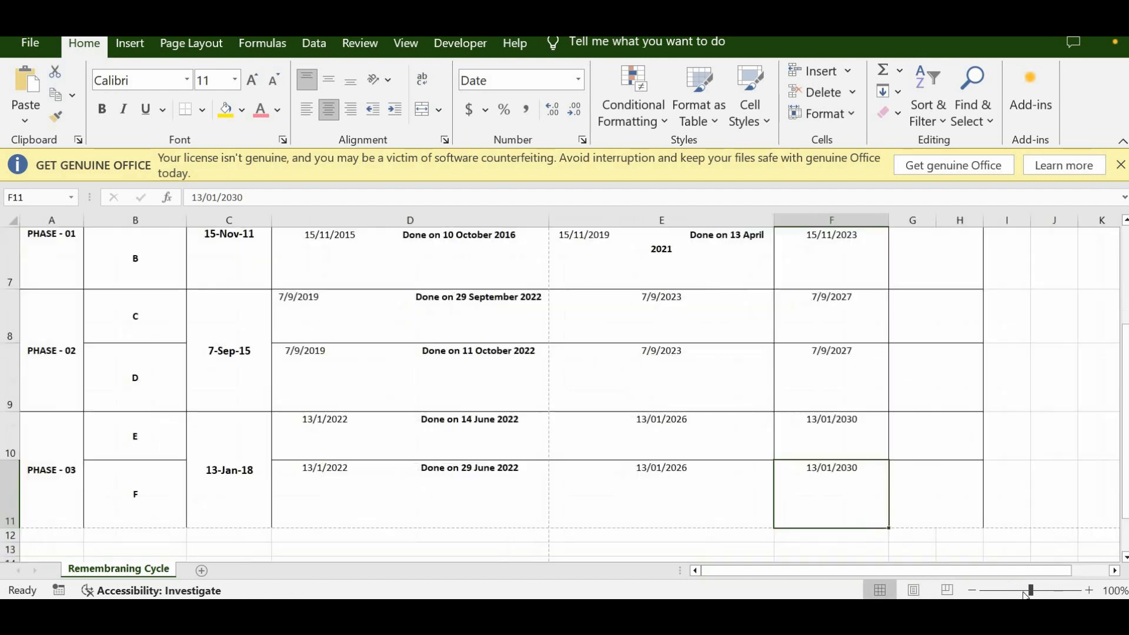
scroll(645, 486, down, 3)
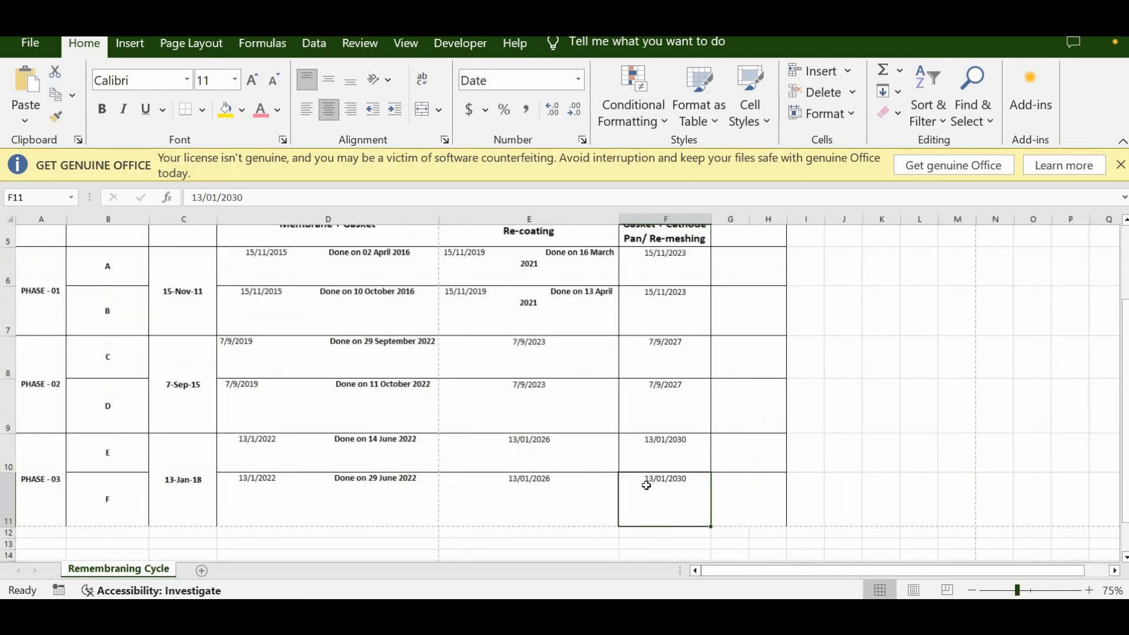
scroll(406, 383, up, 1)
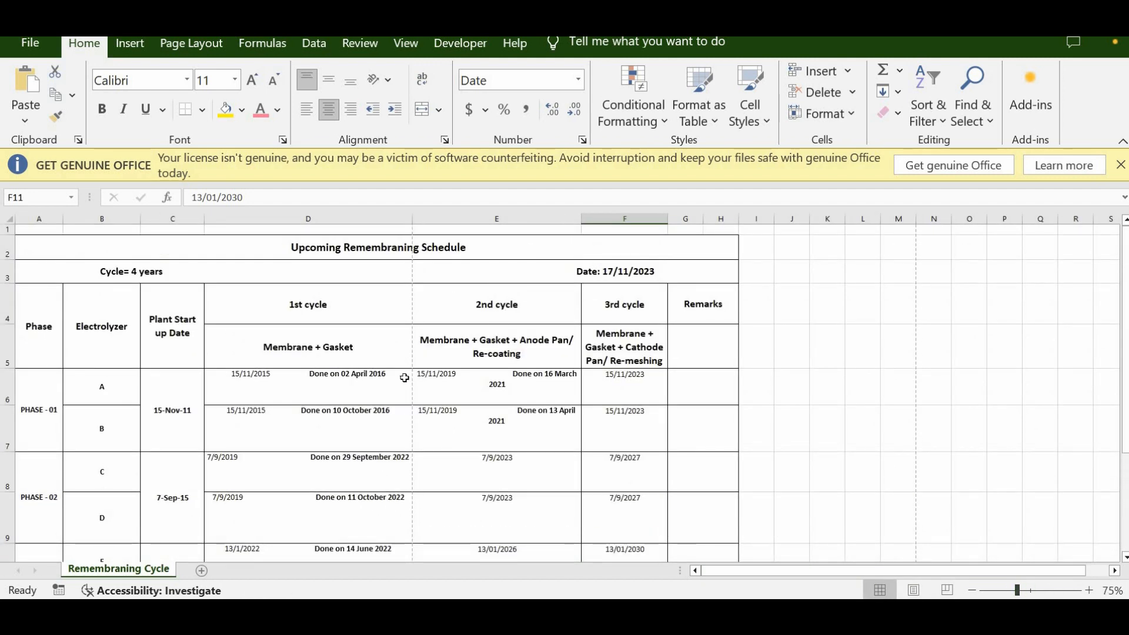
scroll(400, 380, down, 1)
scroll(282, 386, up, 1)
Narrow the 1st cycle column (D) to less than half its width
double_click(384, 392)
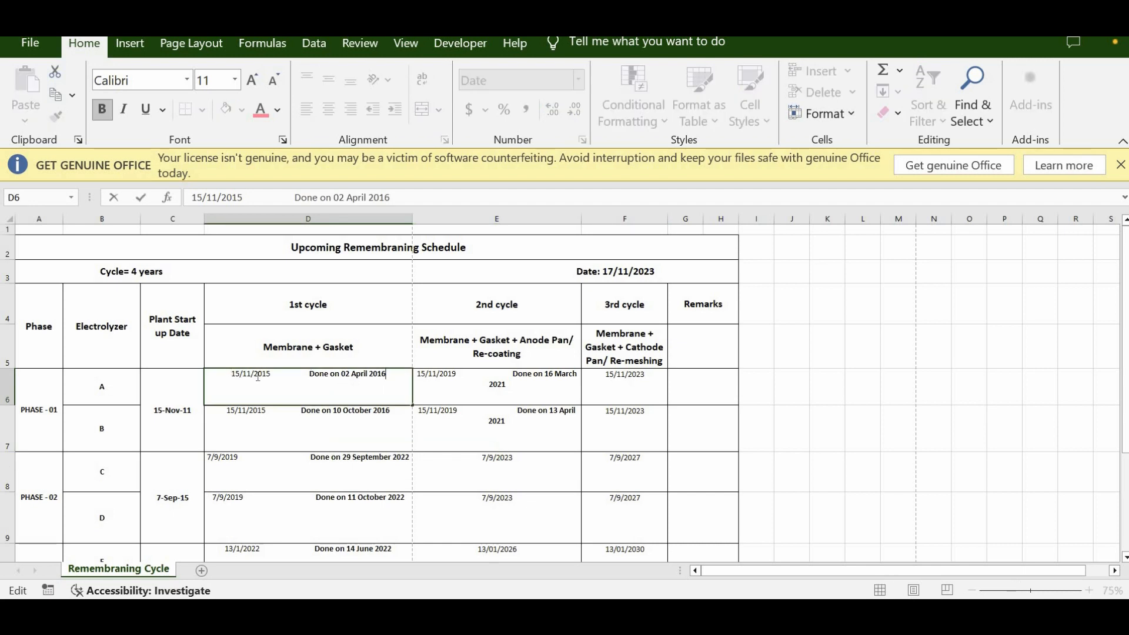
click(473, 345)
drag(405, 217, 286, 226)
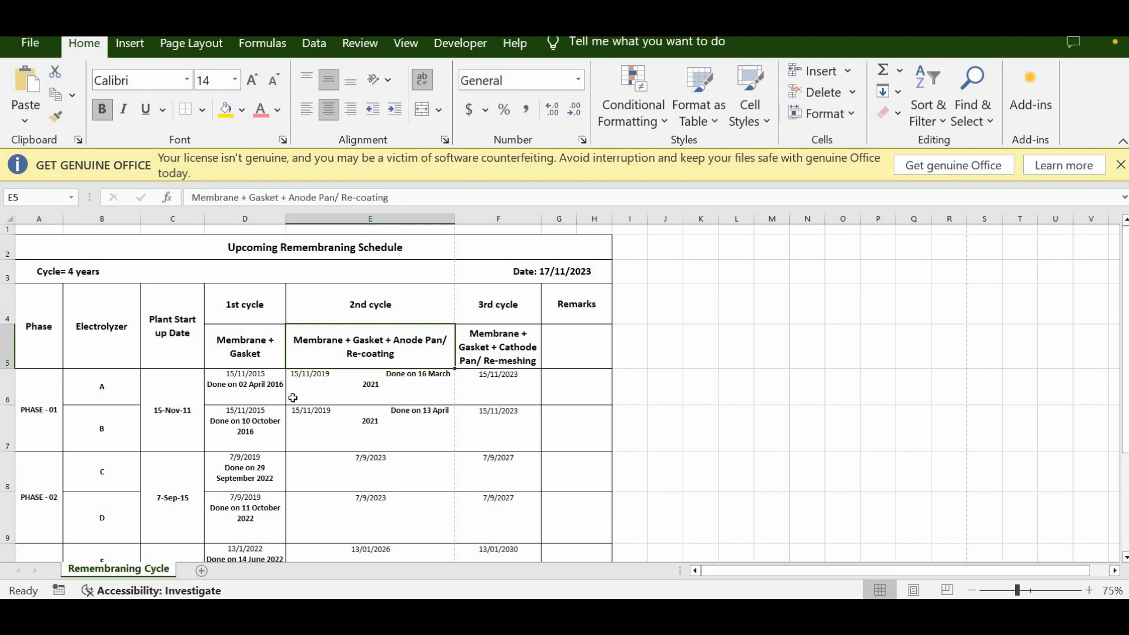
Widen column D until the completion dates in rows 6 and 7 fit on one line, and widen column E slightly
double_click(270, 375)
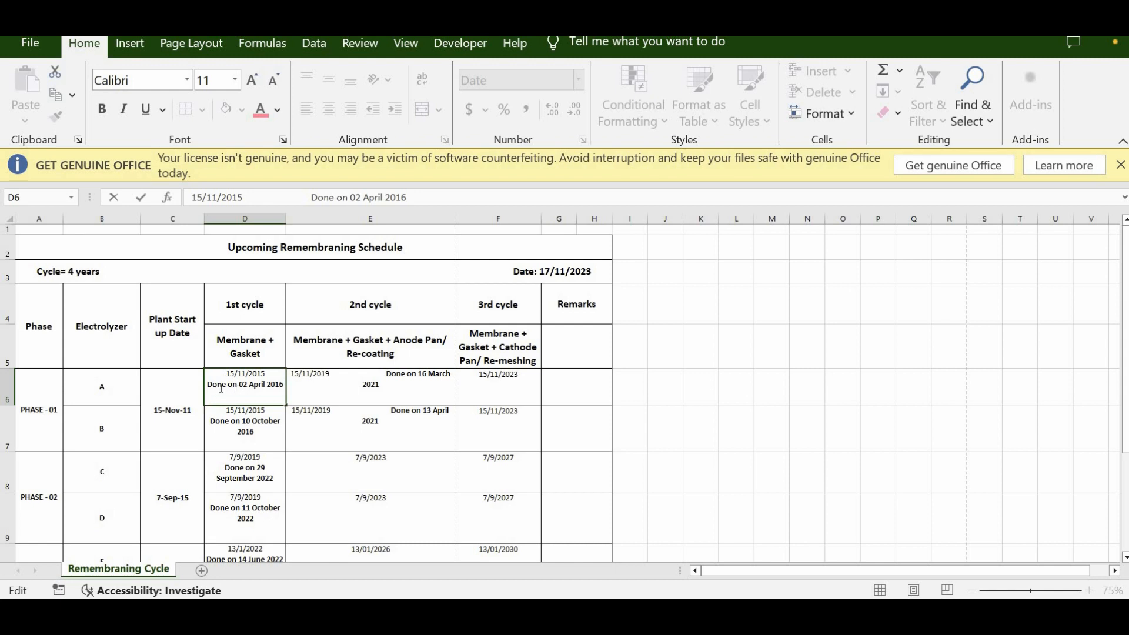
click(292, 429)
drag(285, 220, 338, 221)
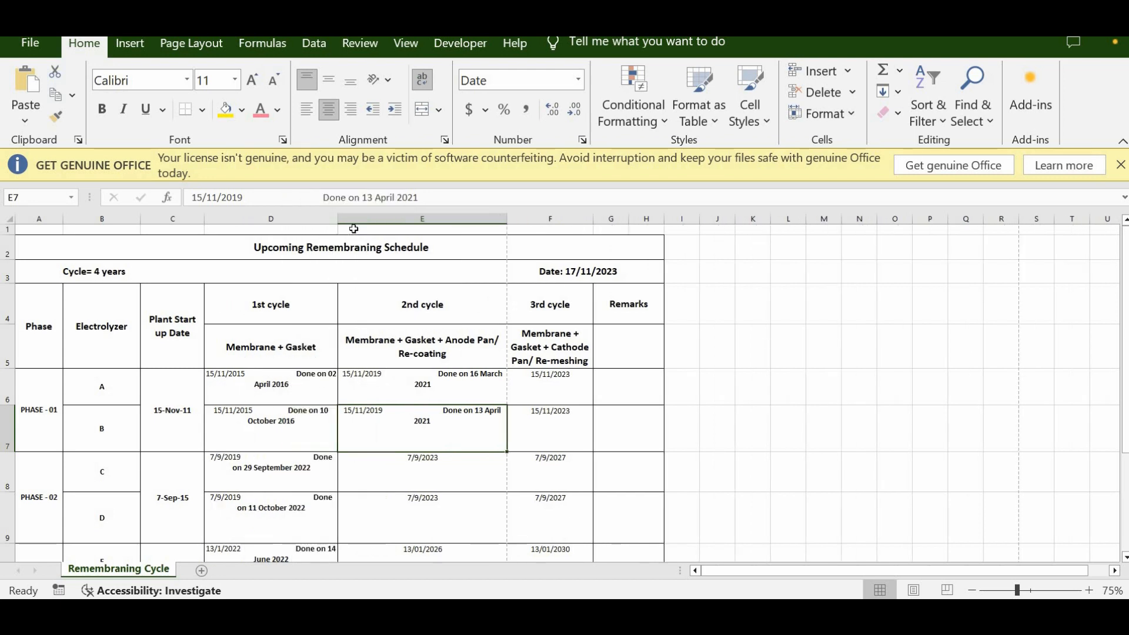
key(ctrl+shift+u)
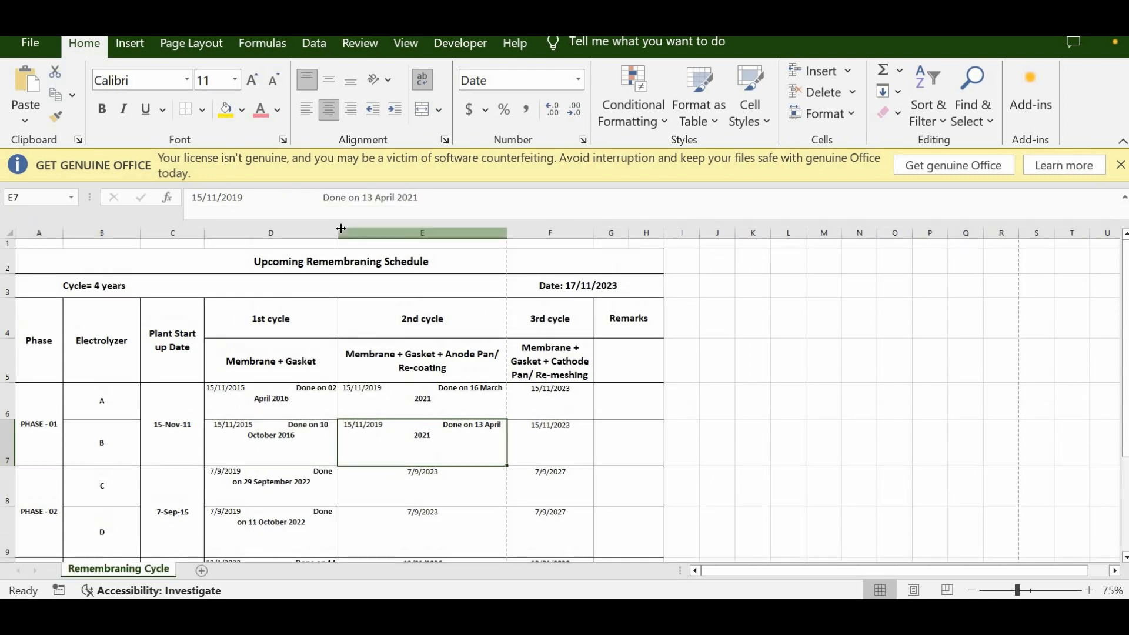
drag(338, 232, 376, 232)
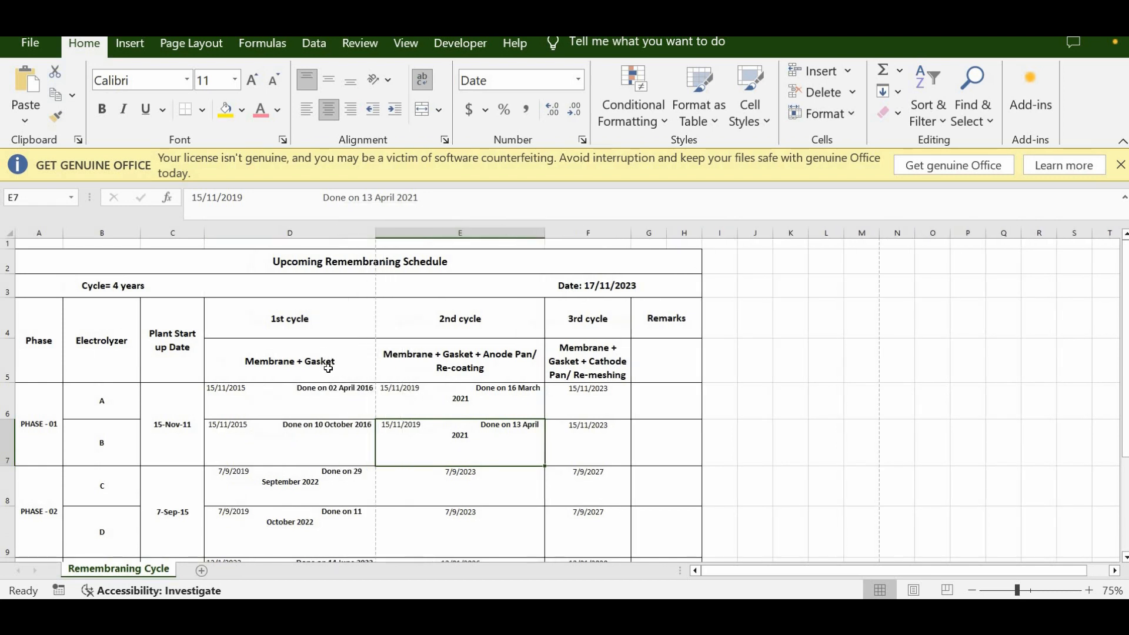
scroll(334, 391, down, 2)
scroll(335, 393, up, 2)
drag(552, 233, 559, 233)
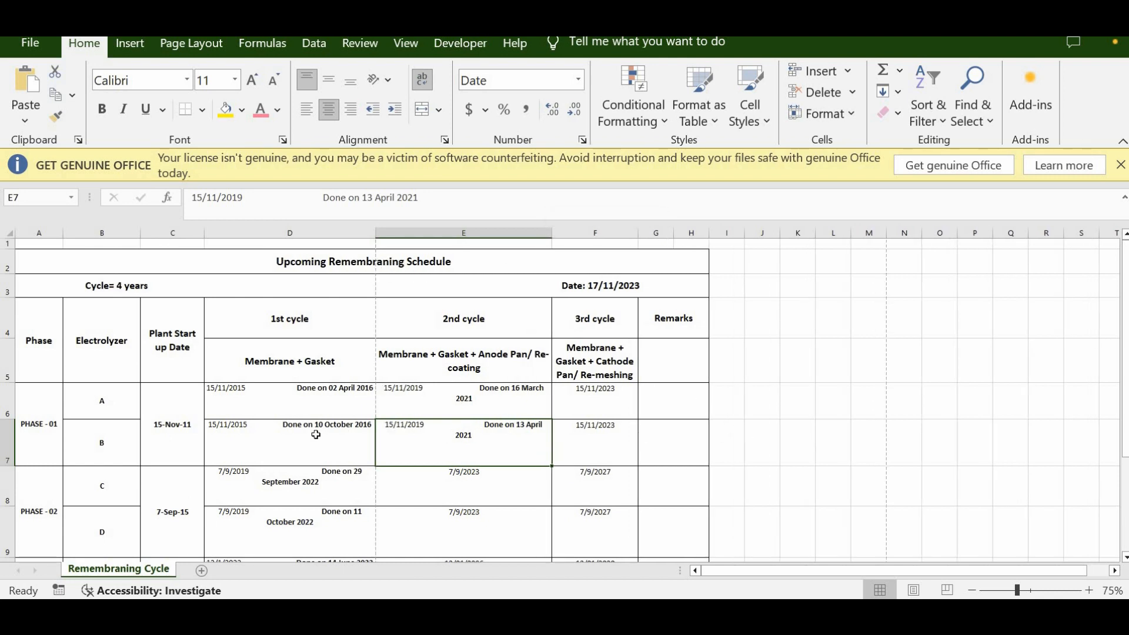
In Page Break Preview, trim the print area to column H and move the page break after column D to the table's right edge
click(834, 408)
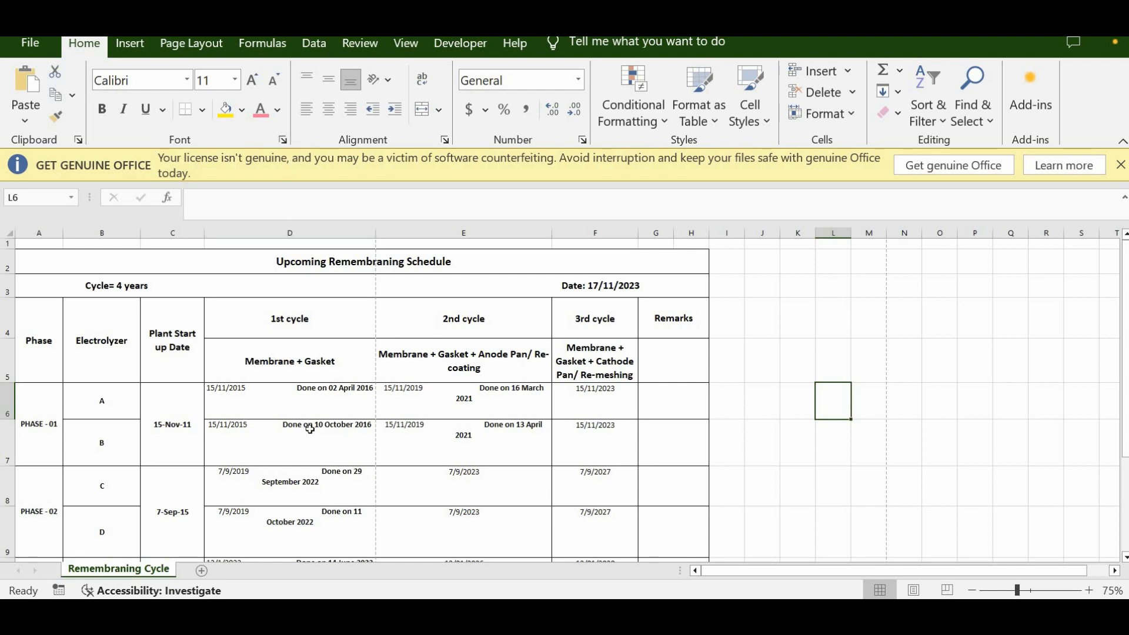
scroll(368, 433, down, 2)
scroll(377, 419, up, 1)
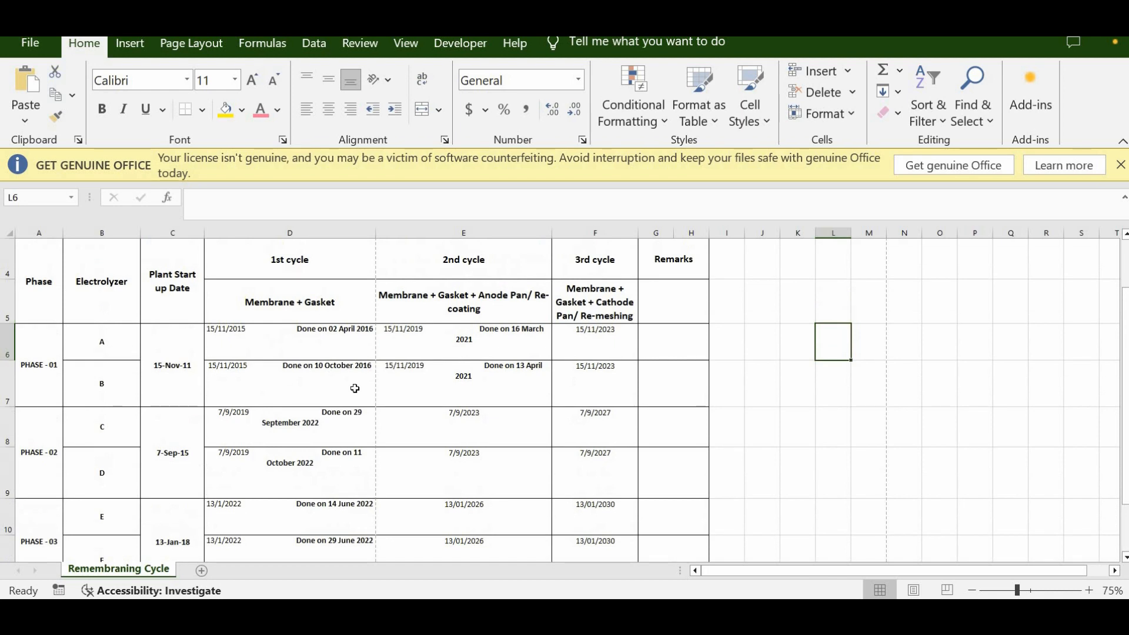
click(944, 591)
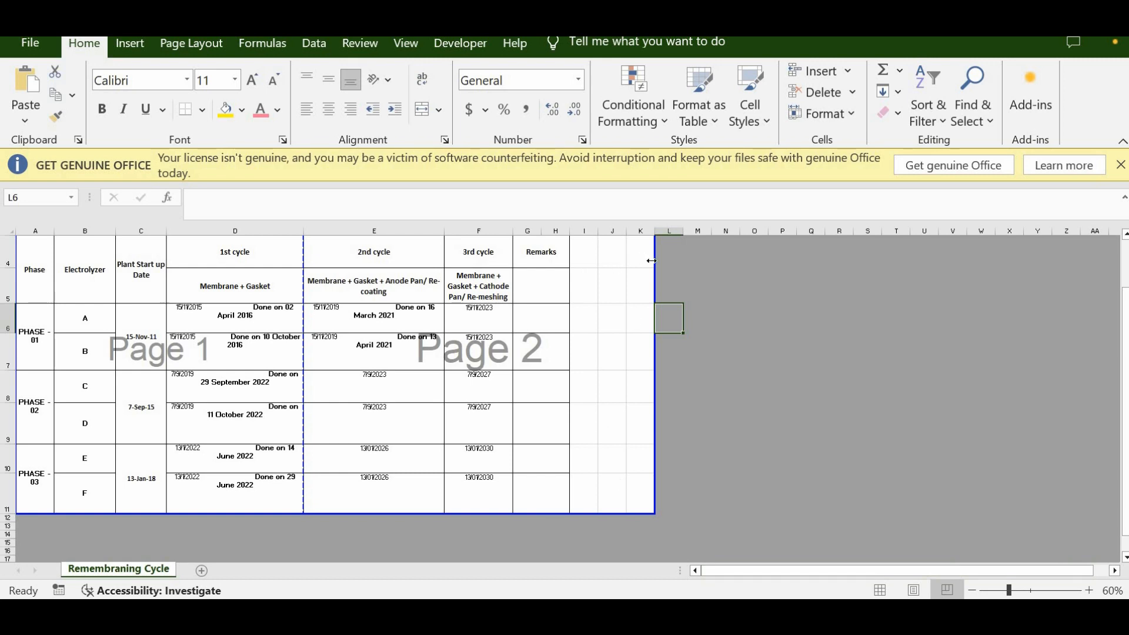
drag(654, 263, 574, 262)
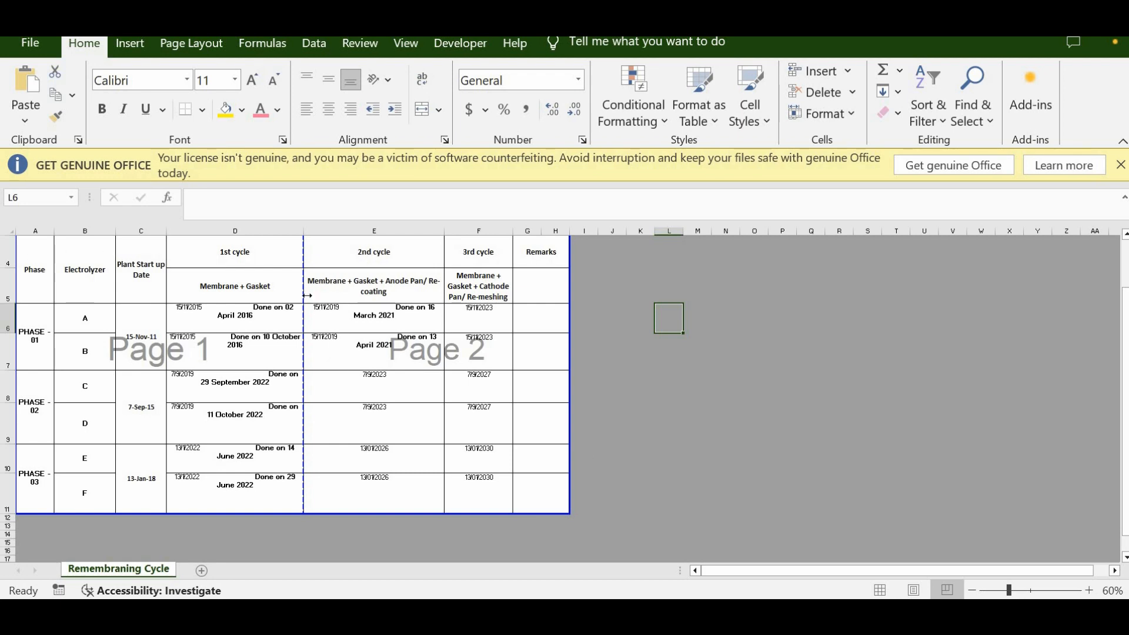
drag(303, 297, 570, 312)
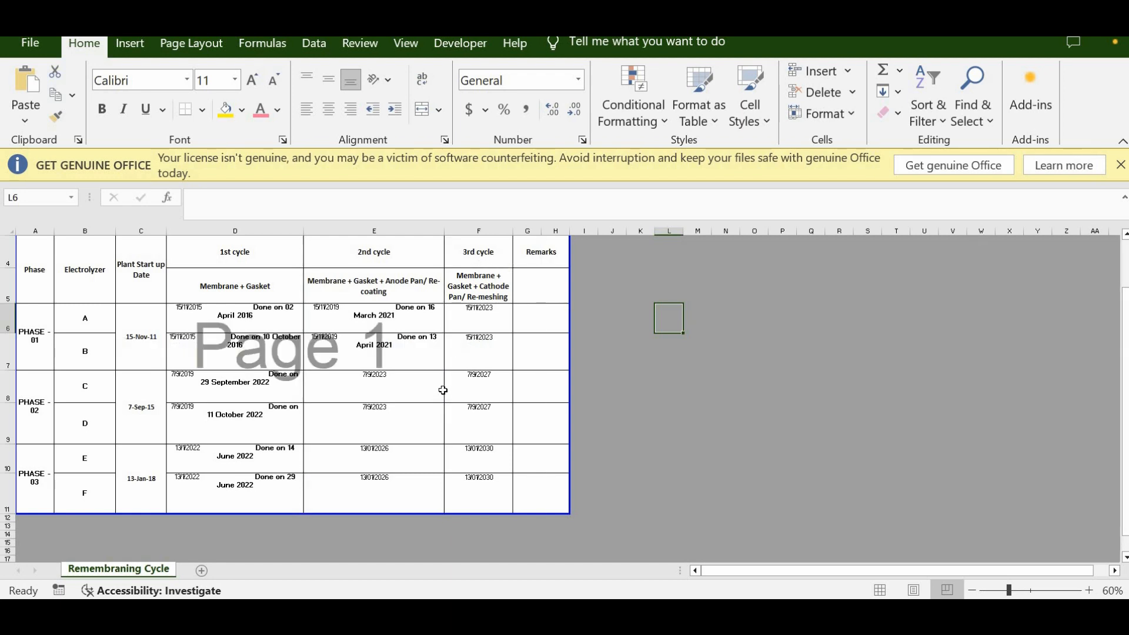
scroll(203, 467, up, 1)
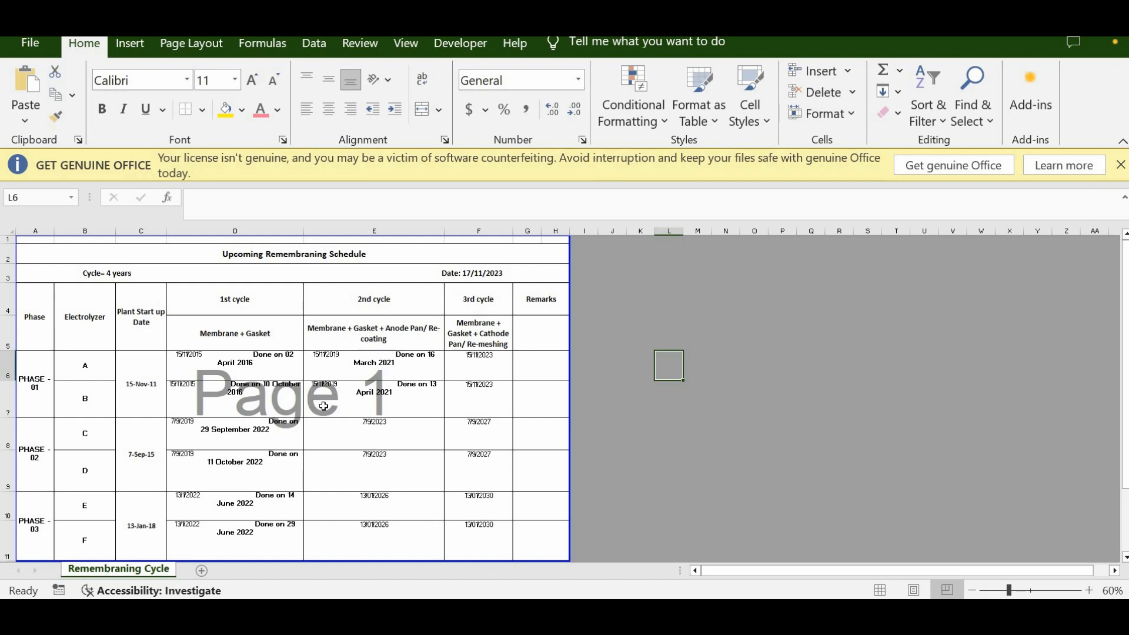
scroll(363, 375, down, 1)
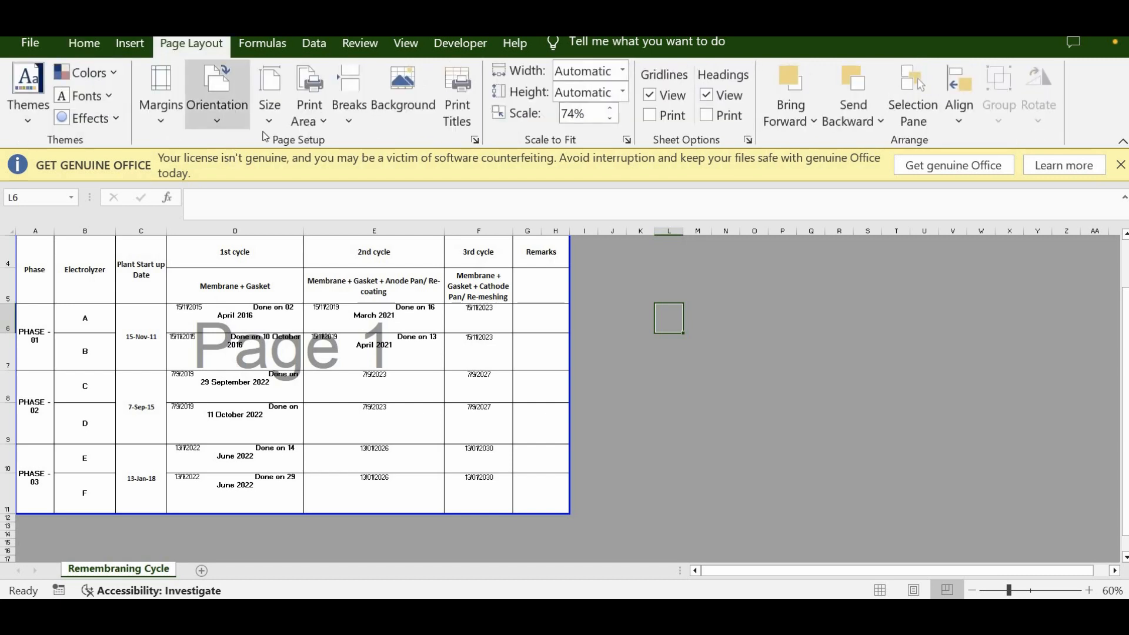
Set the sheet's paper size to A3 and its orientation to Landscape
click(269, 100)
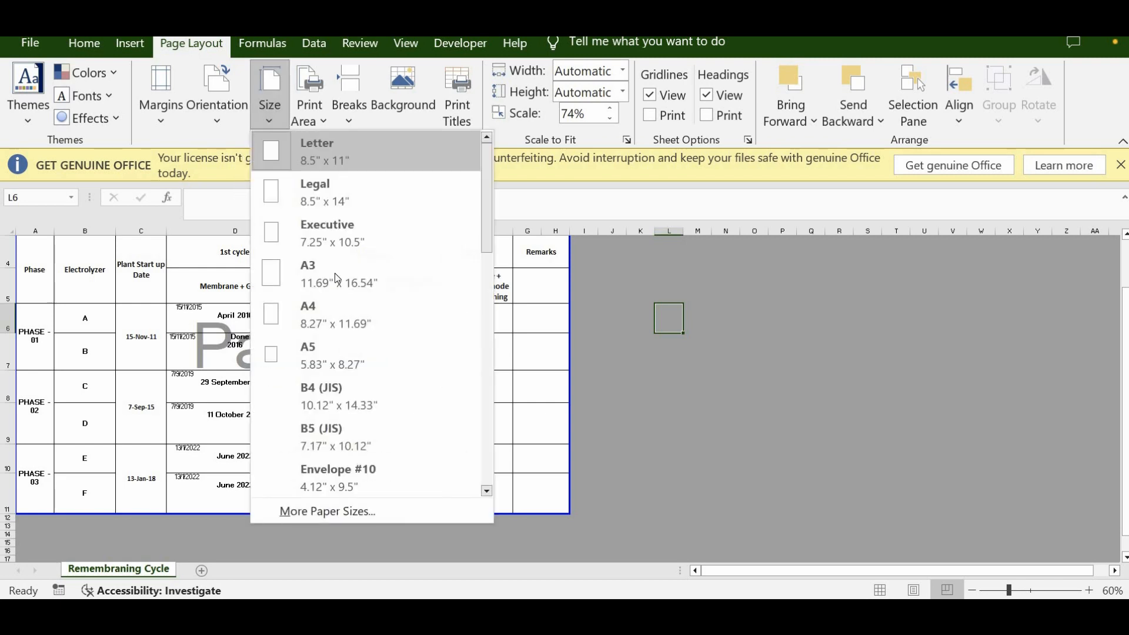
click(334, 272)
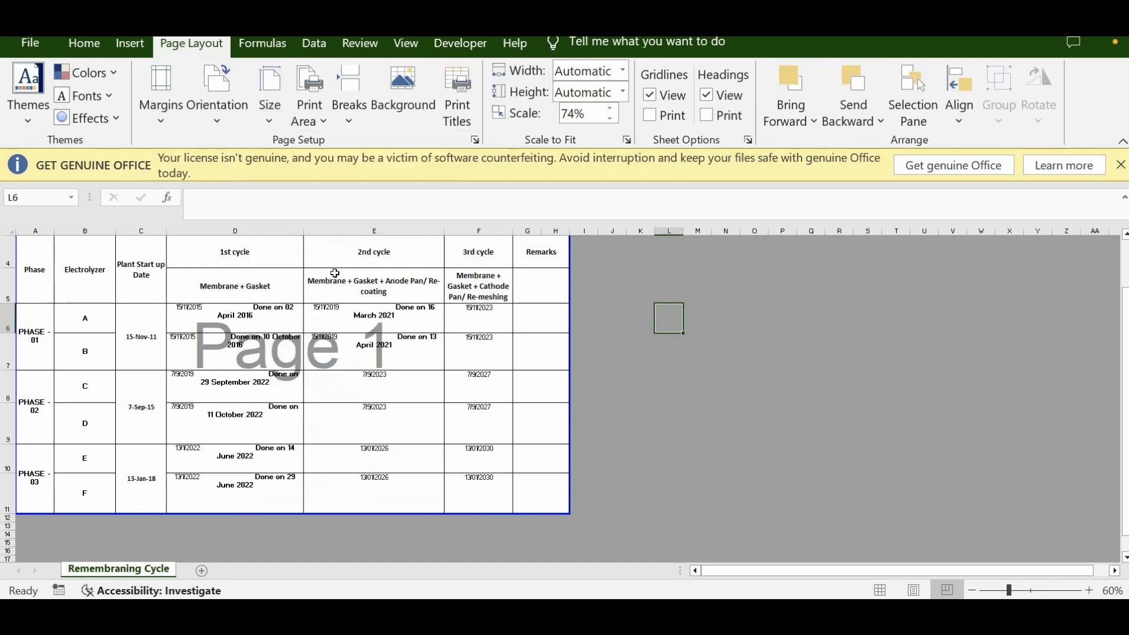
click(216, 123)
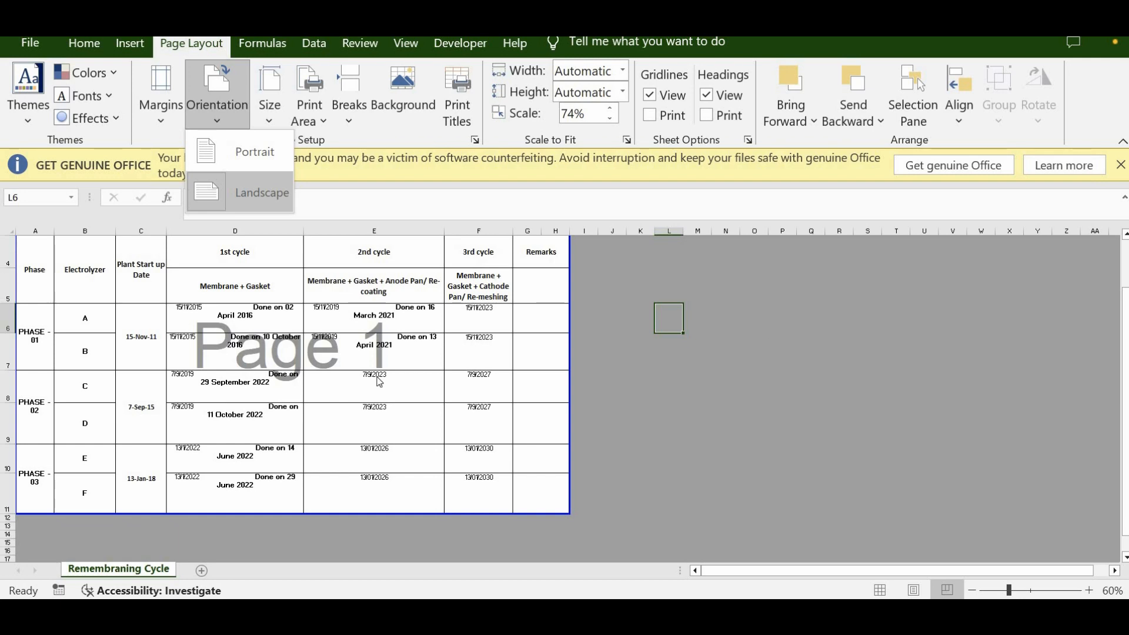
click(230, 193)
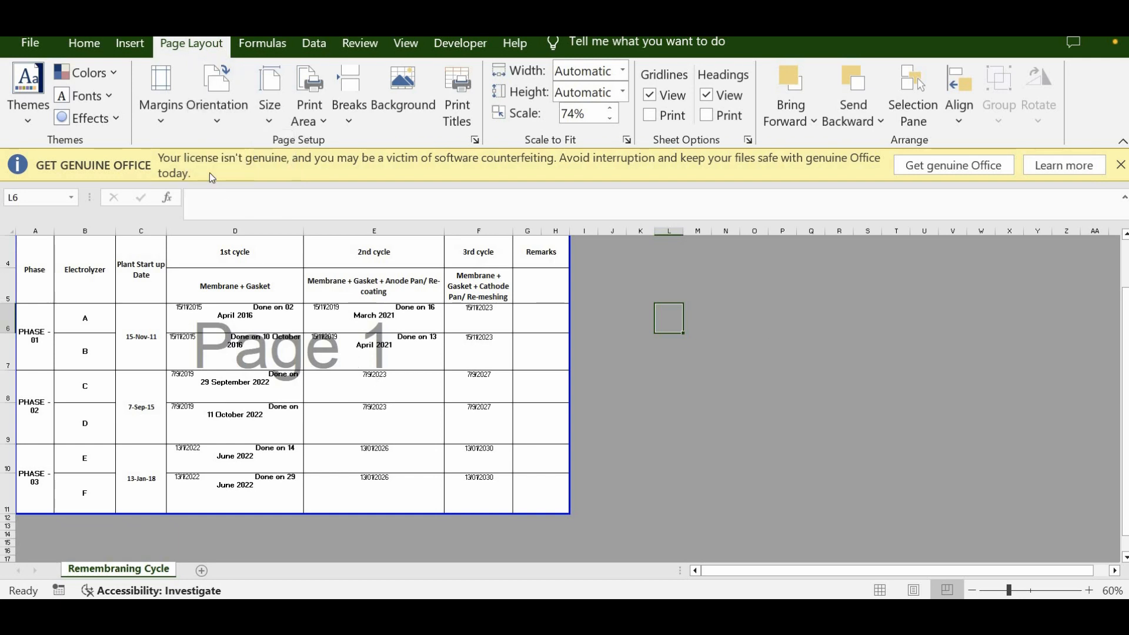
Set the sheet's page margins to the Normal preset
click(161, 112)
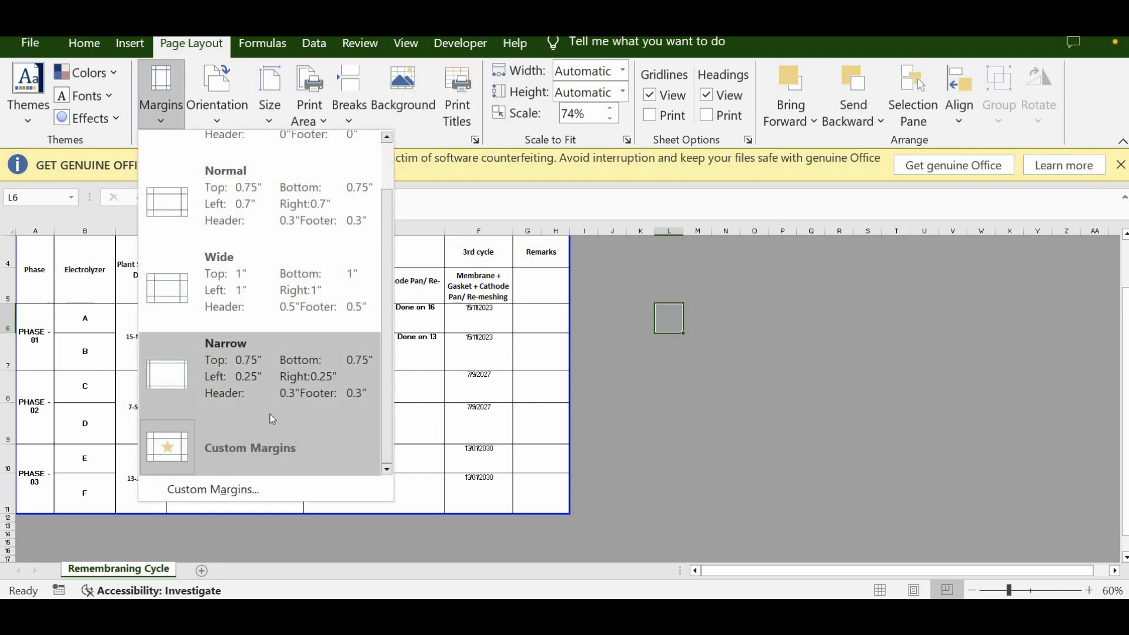
scroll(315, 424, up, 1)
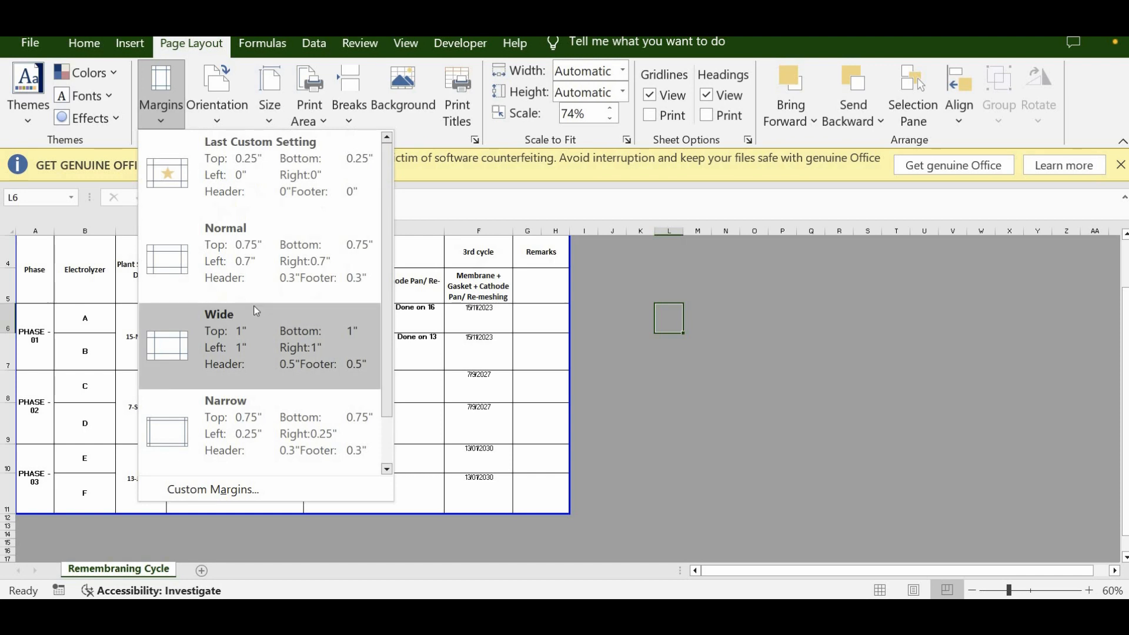
click(254, 268)
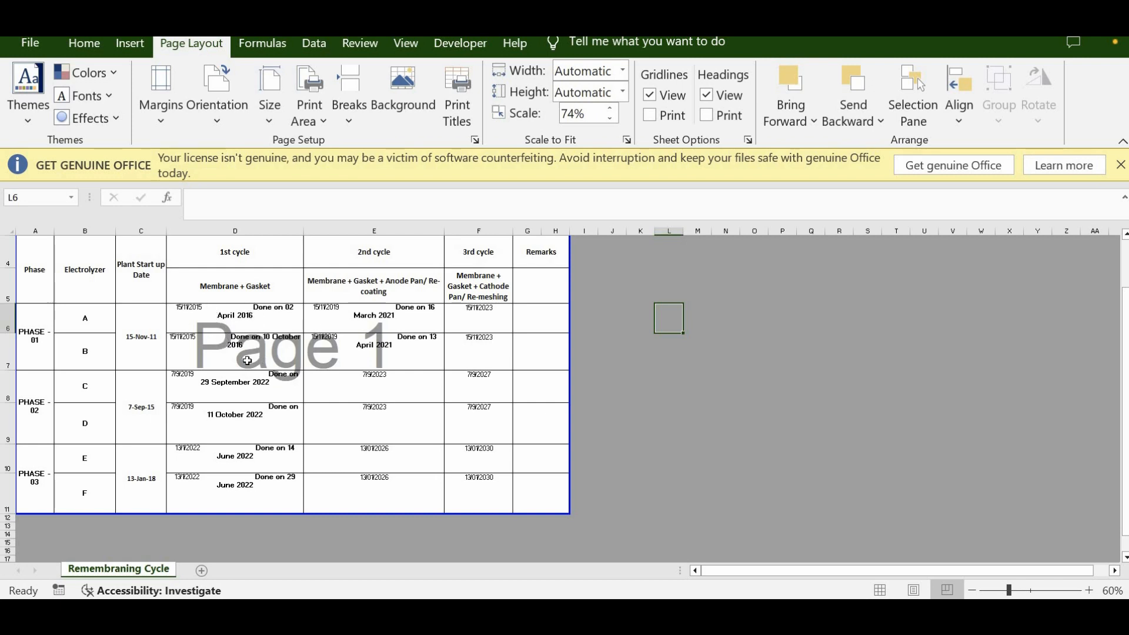
In cell D6, delete the extra spaces after 15/11/2015 and put "Done on 02 April 2016" on its own second line
double_click(251, 308)
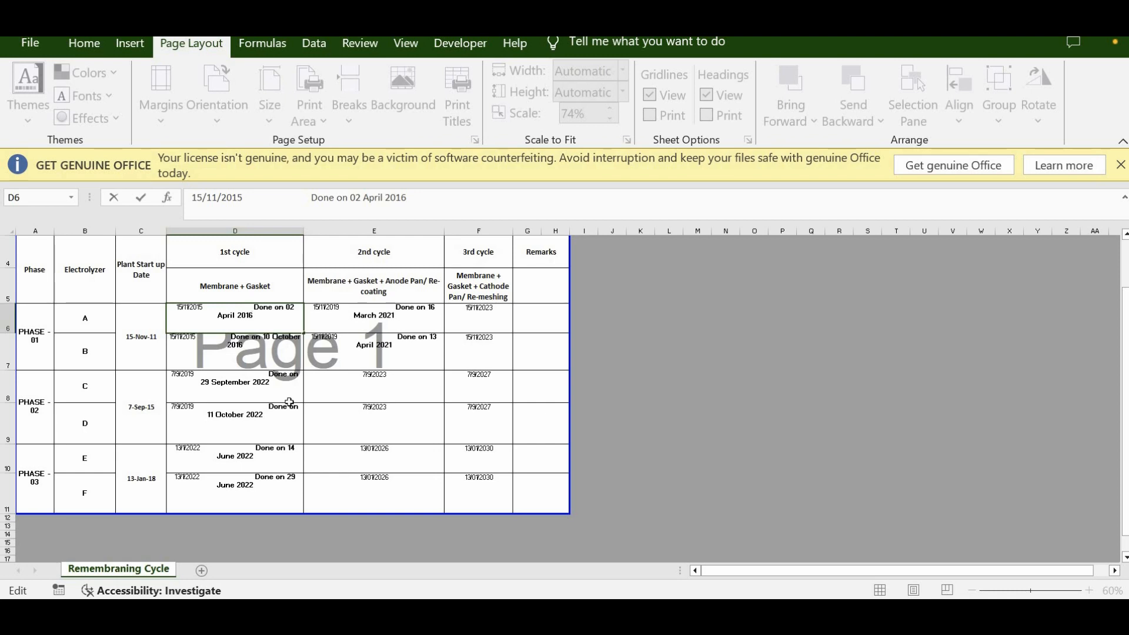
key(BackSpace)
key(BackSpace)
key(BackSpace)
key(BackSpace)
key(BackSpace)
key(BackSpace)
key(BackSpace)
key(BackSpace)
key(BackSpace)
key(BackSpace)
key(BackSpace)
key(BackSpace)
key(BackSpace)
key(BackSpace)
key(BackSpace)
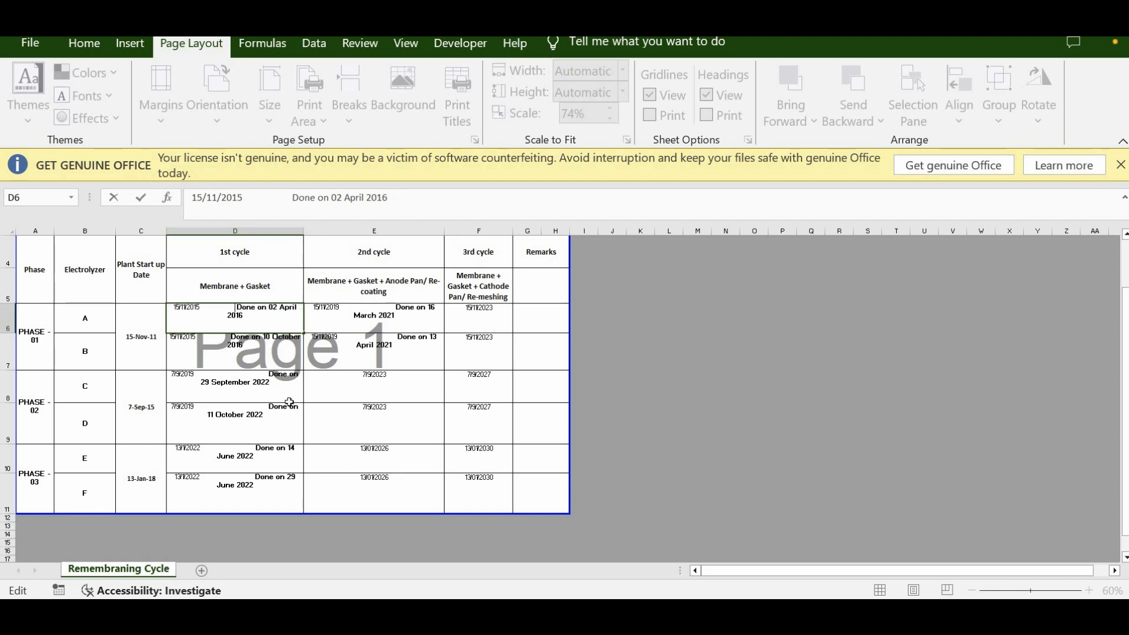
key(BackSpace)
key(BackSpace)
key(BackSpace)
key(BackSpace)
key(BackSpace)
key(BackSpace)
key(BackSpace)
key(BackSpace)
key(BackSpace)
key(BackSpace)
key(BackSpace)
key(BackSpace)
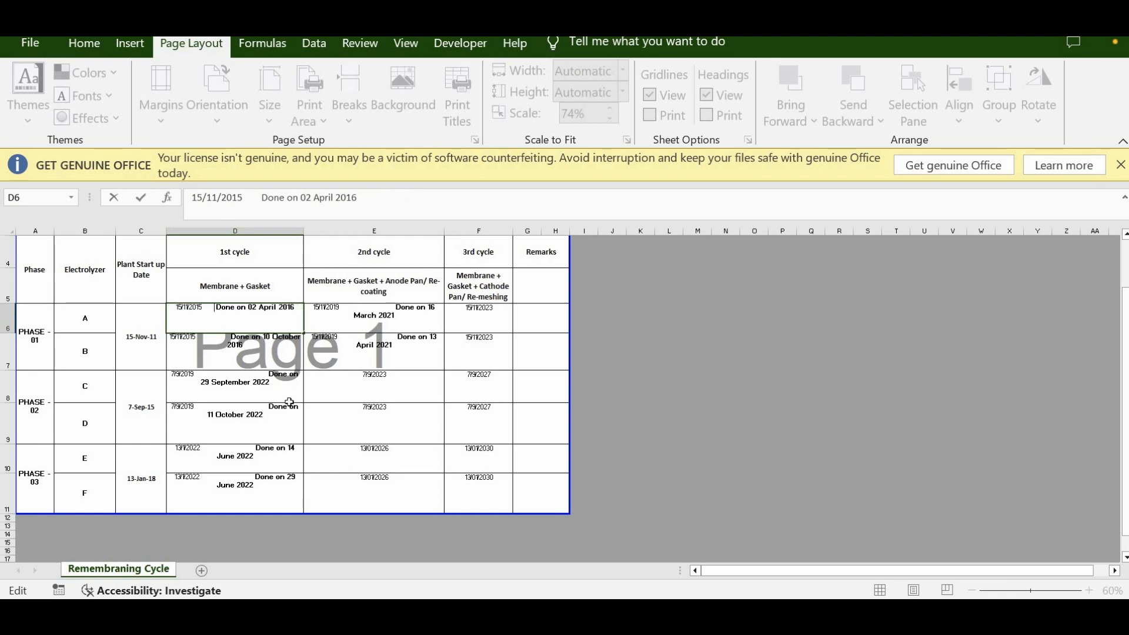
key(BackSpace)
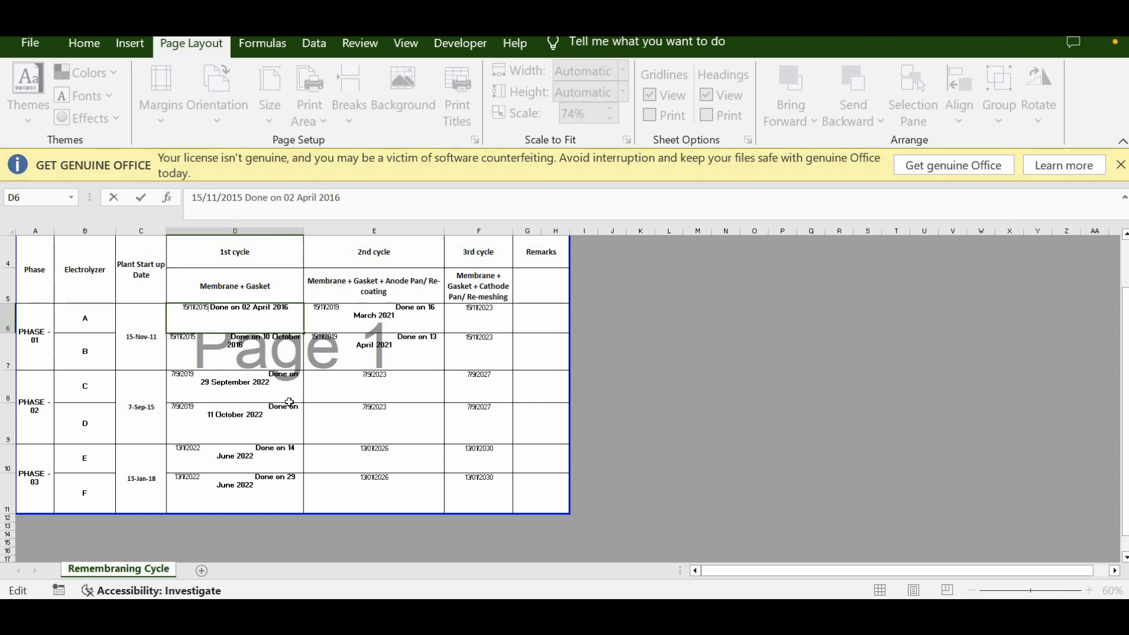
key(alt+Return)
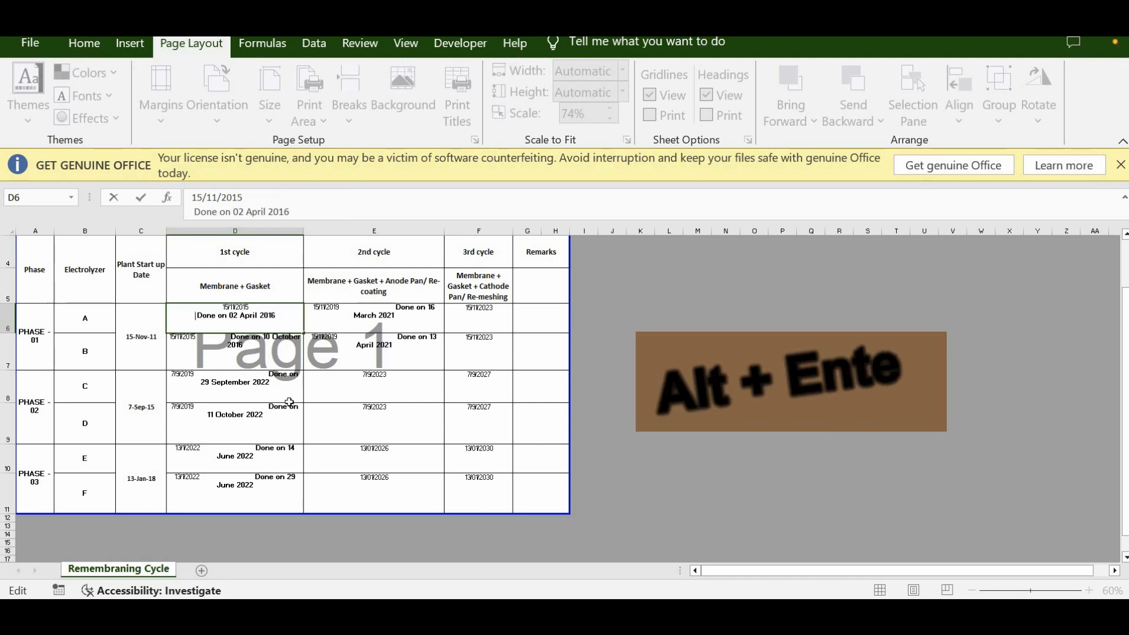
click(413, 423)
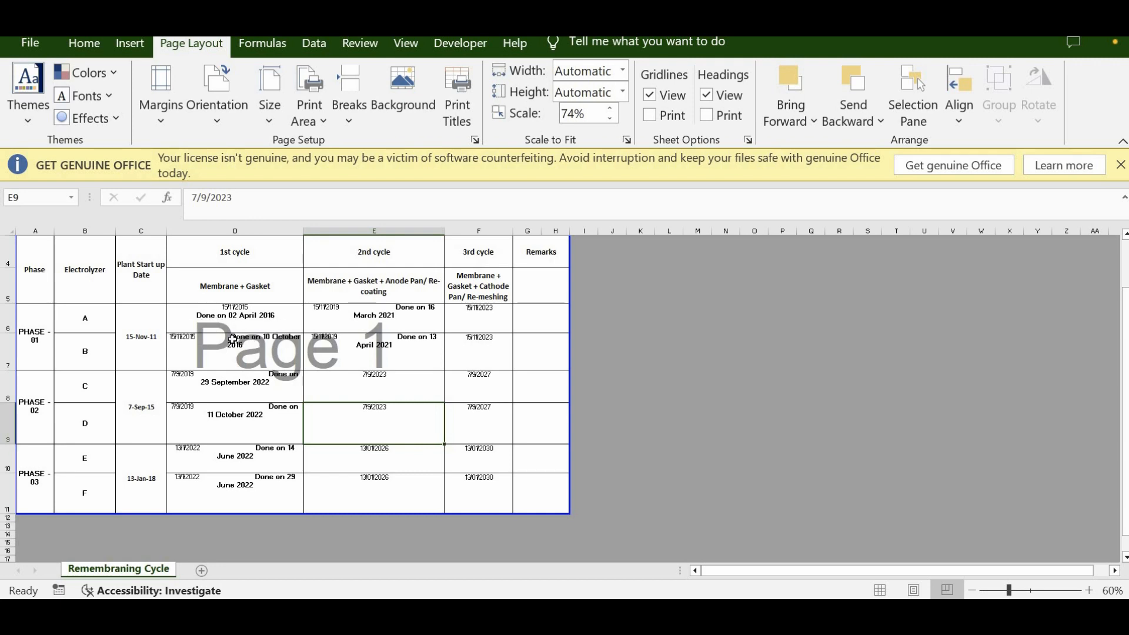
In cell D7, put "Done on 10 October 2016" on a second line below the date 15/11/2015
key(Left)
key(Up)
key(Up)
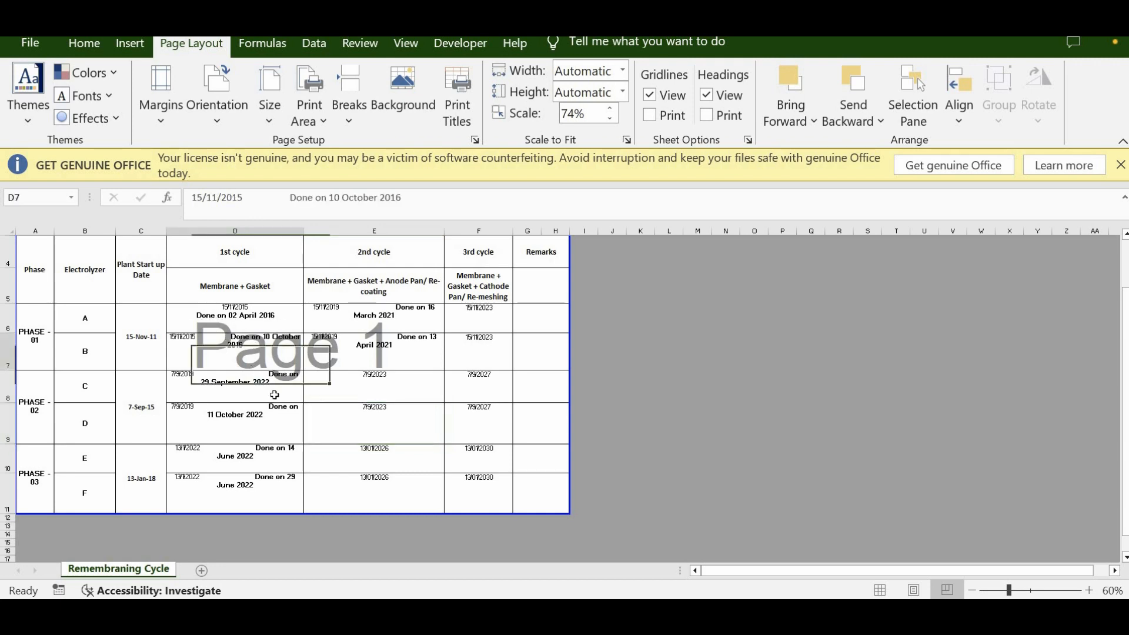
key(F2)
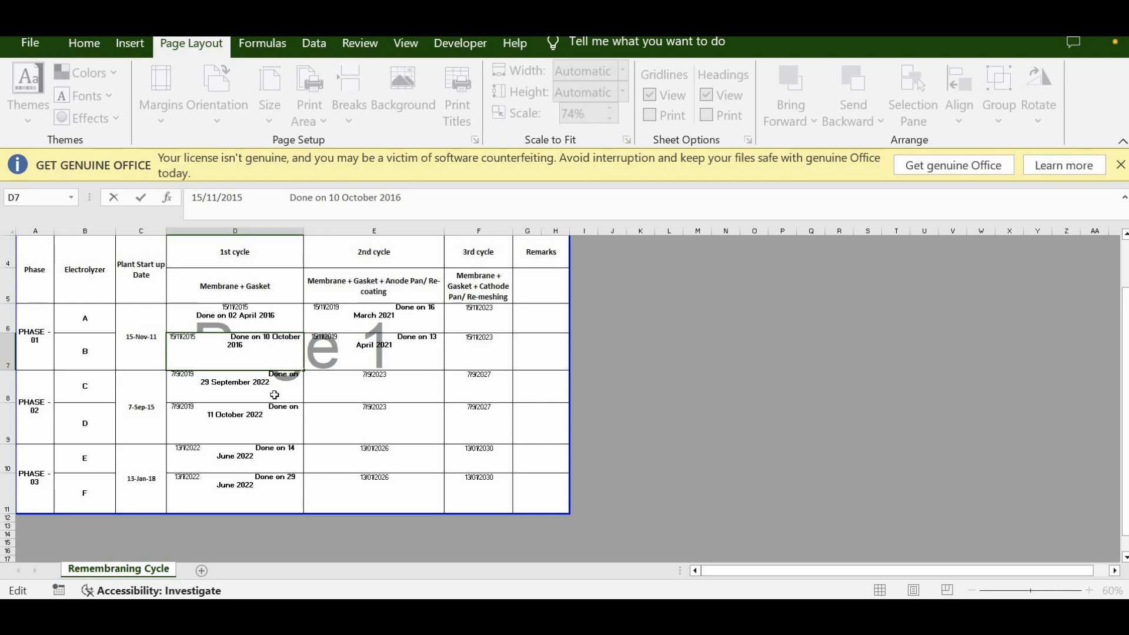
key(alt)
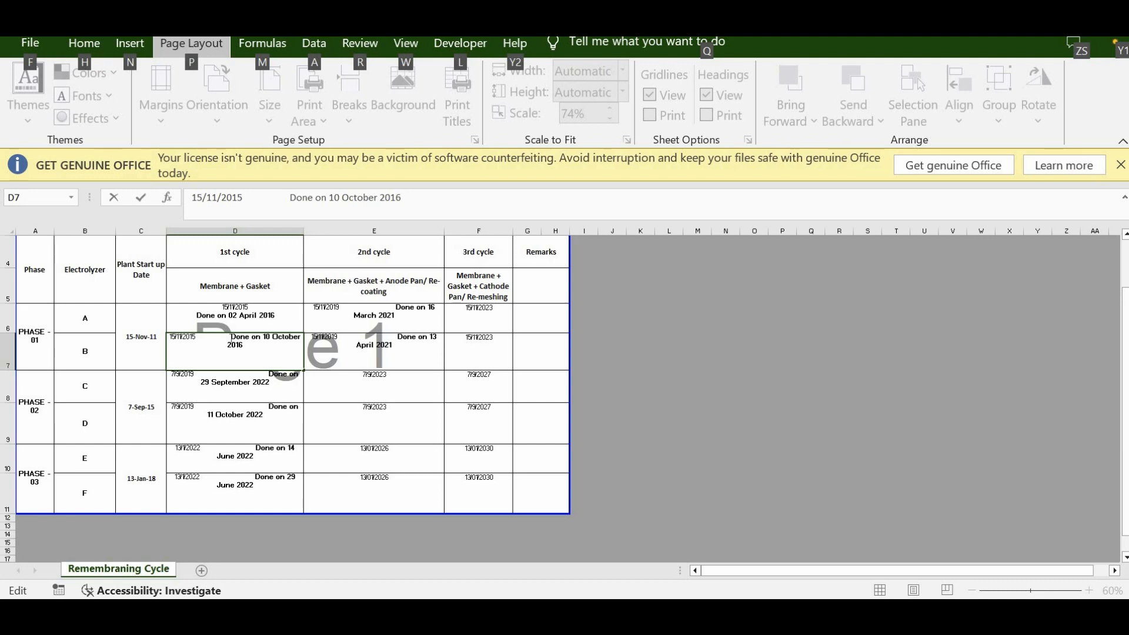
key(Escape)
key(alt+Return)
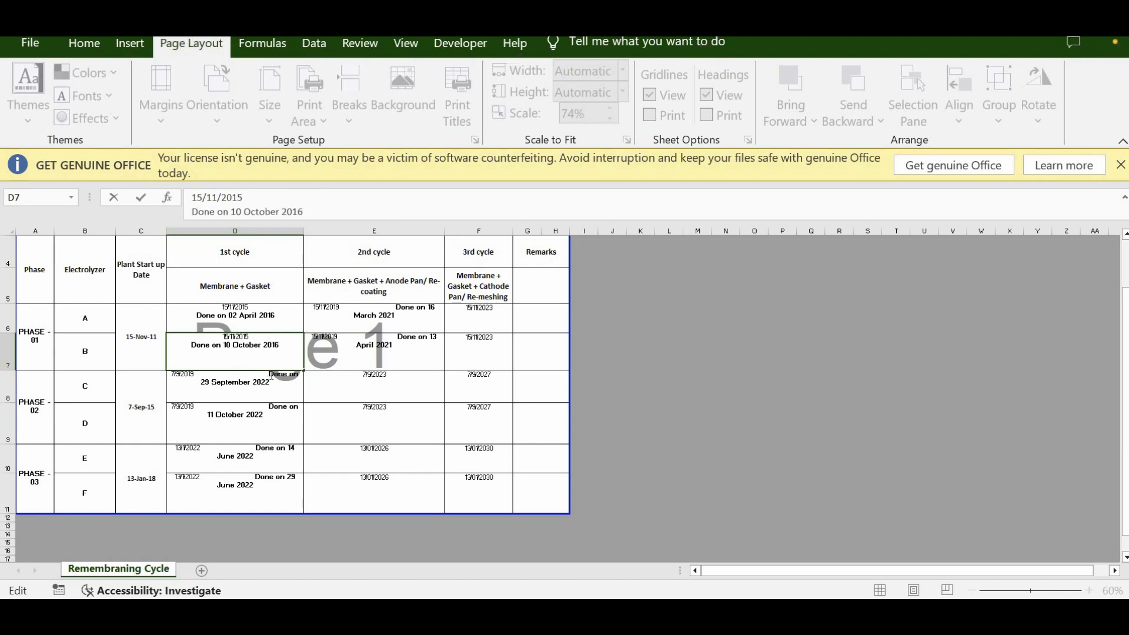
key(Return)
Put "Done on 29 September 2022" in D8 and "Done on 11 October 2022" in D9 on a second line below their dates
key(F2)
key(alt+Return)
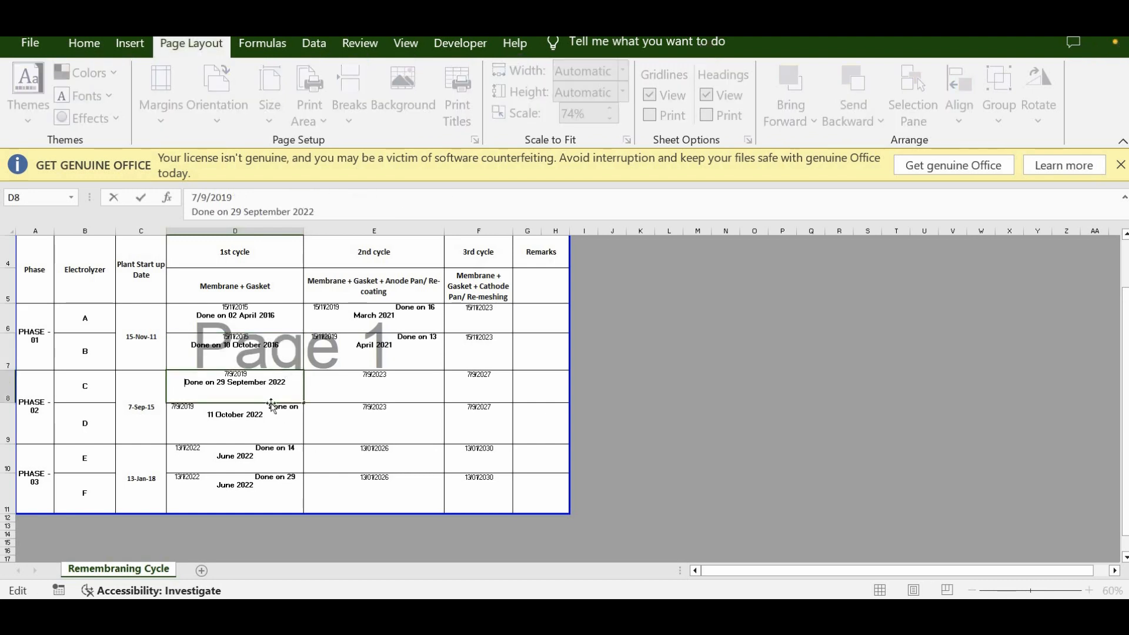
key(Return)
key(F2)
key(alt+Return)
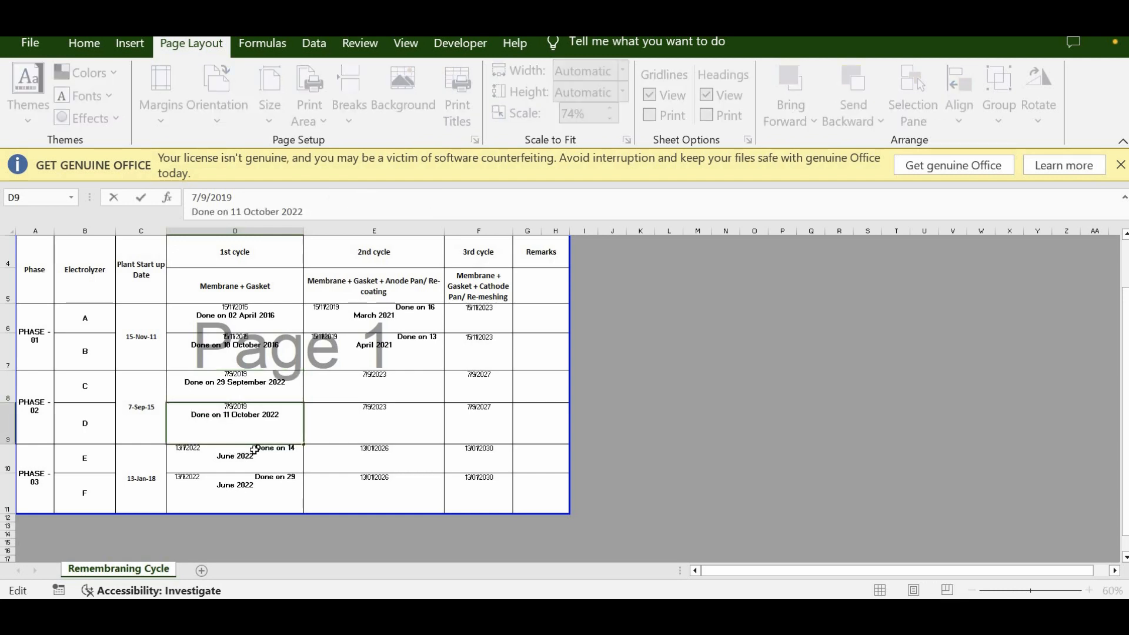
key(Return)
Put "Done on 14 June 2022" in D10 and "Done on 29 June 2022" in D11 on a second line below their dates
key(F2)
key(alt+Return)
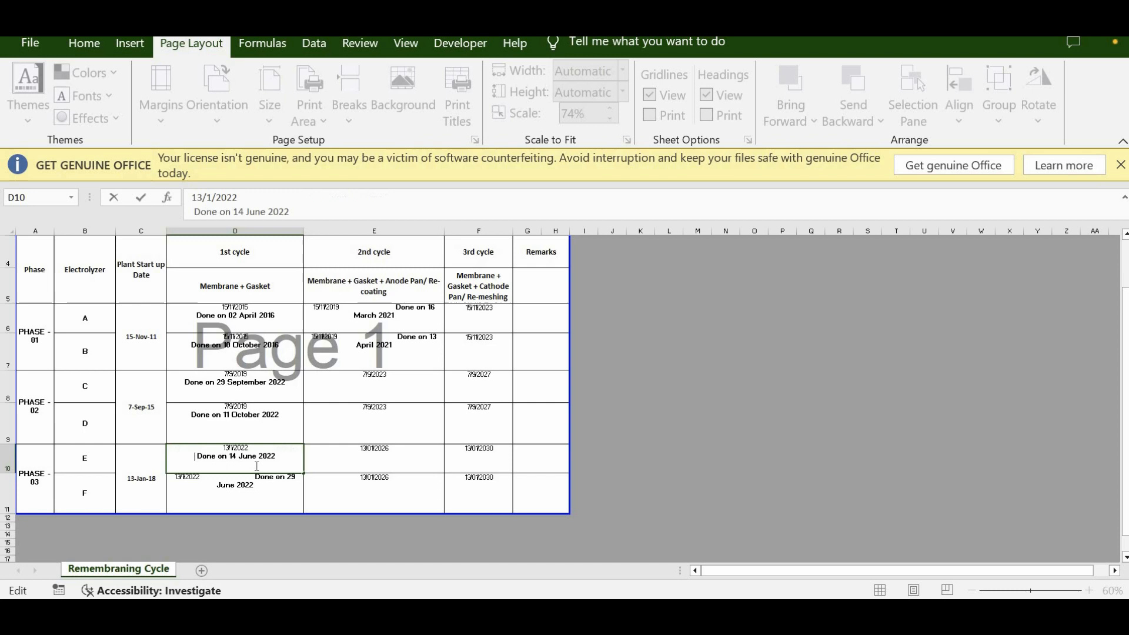
key(Return)
key(F2)
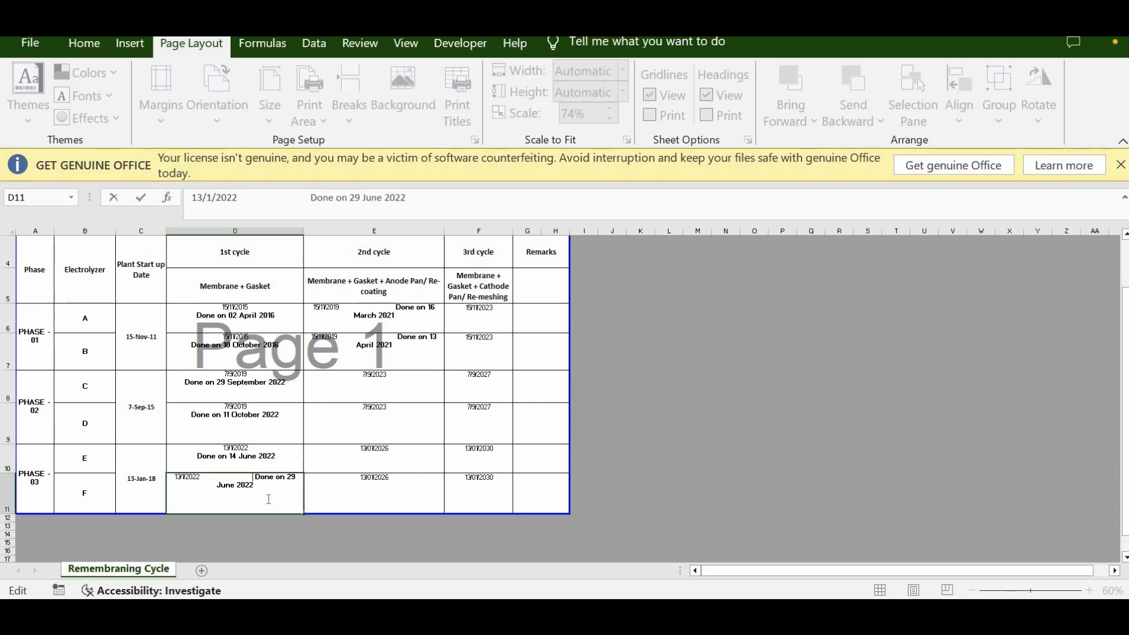
key(alt+Return)
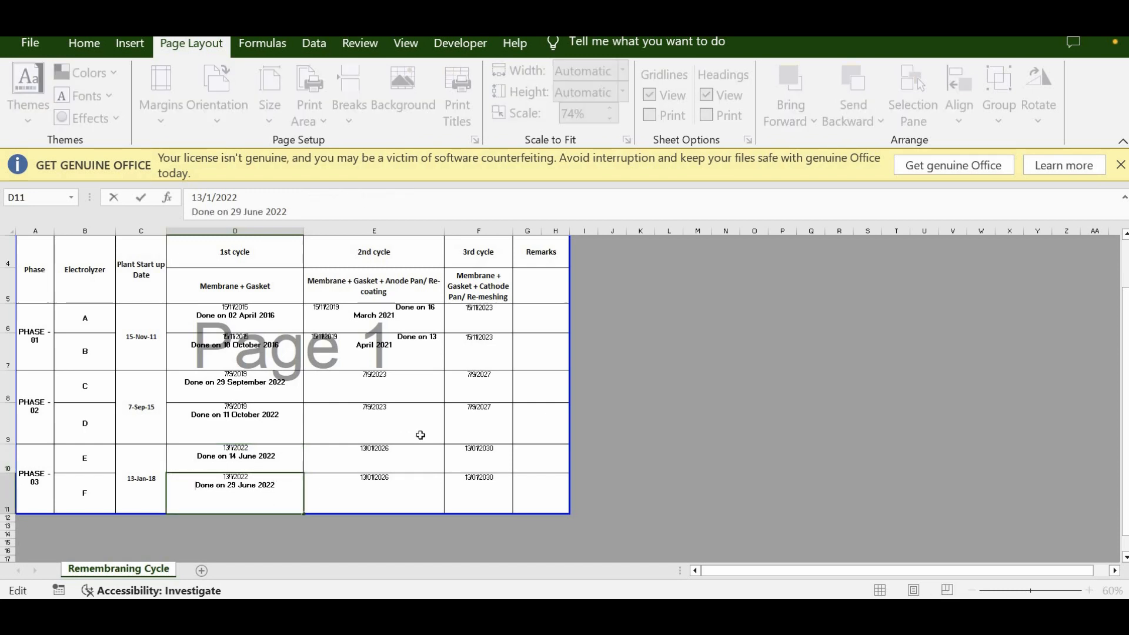
click(420, 436)
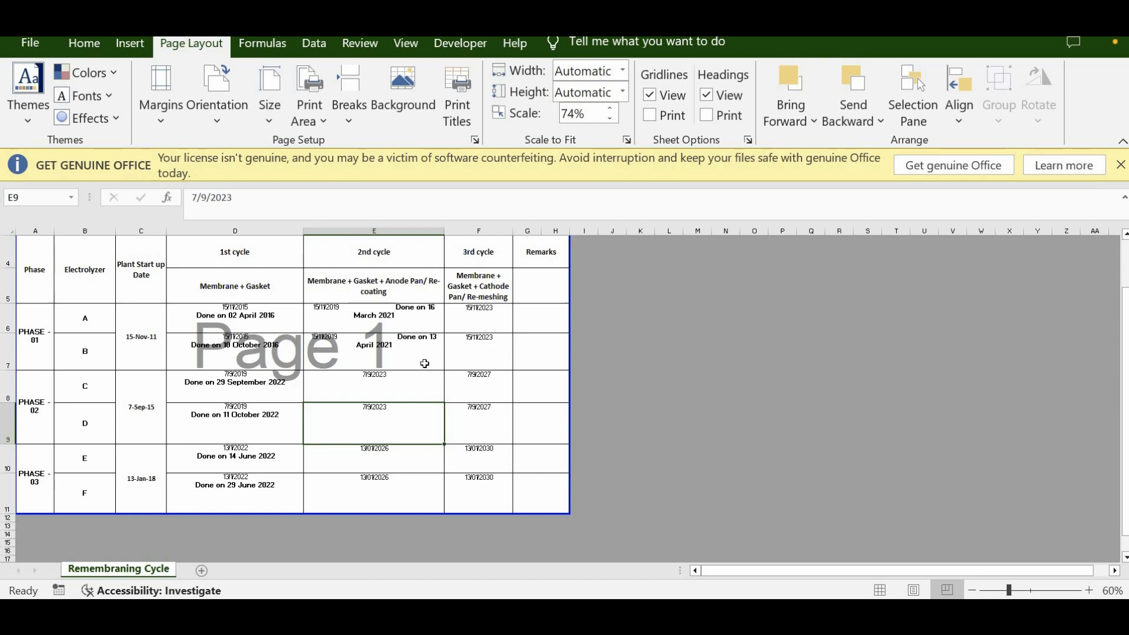
Put "Done on 16 March 2021" in E6 and "Done on 13 April 2021" in E7 on a second line below their dates
key(Up)
key(Up)
key(Up)
key(F2)
key(alt+Return)
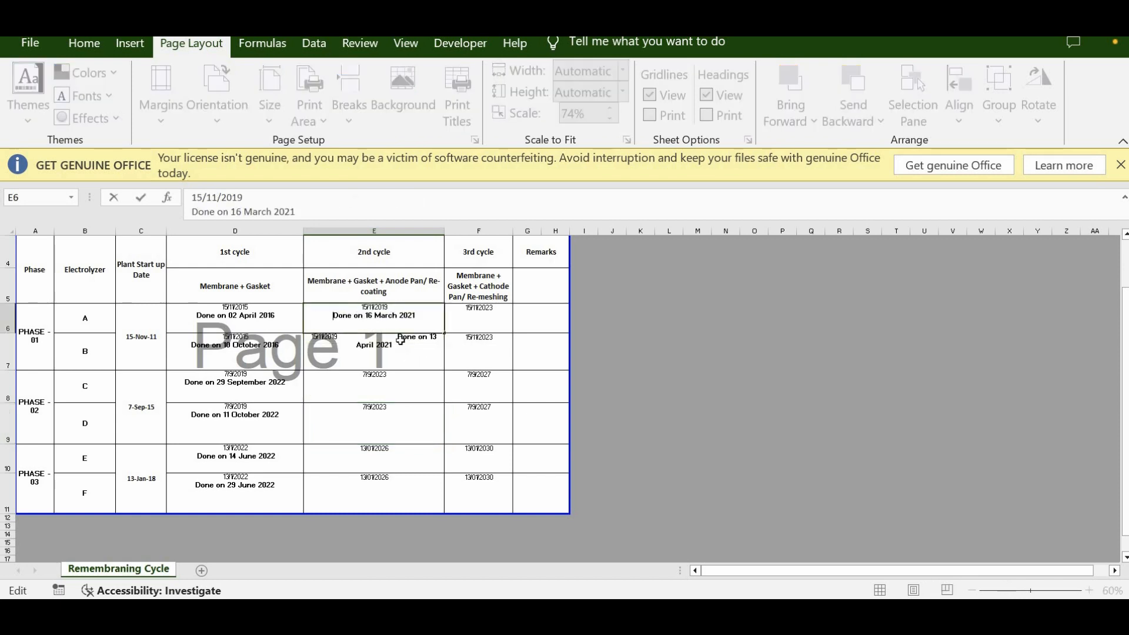
key(Return)
key(F2)
key(Home)
click(401, 436)
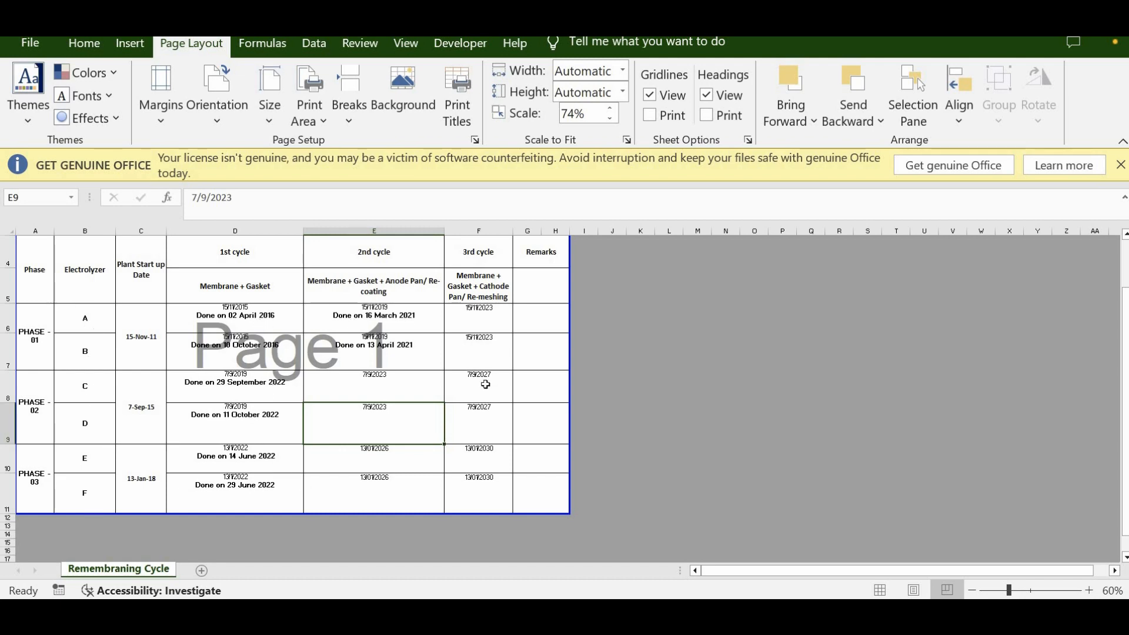
Align the cycle dates in D6:F11 vertically to the middle of their cells
click(83, 43)
key(Left)
key(Up)
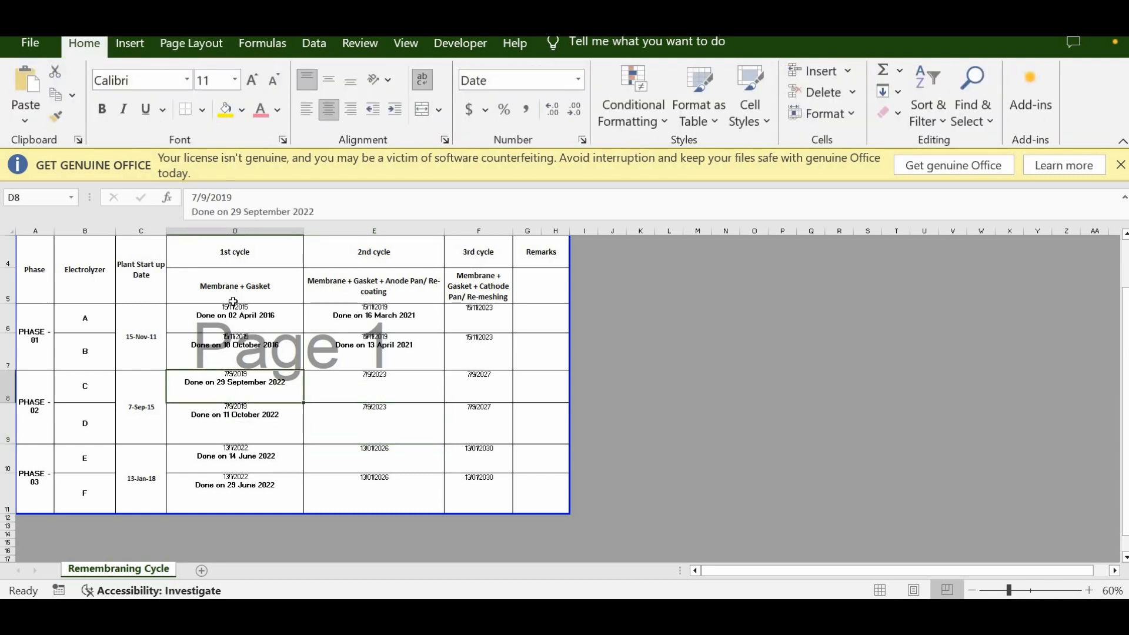
key(Up)
key(Up)
key(shift+Down)
key(shift+Right)
key(shift+Right)
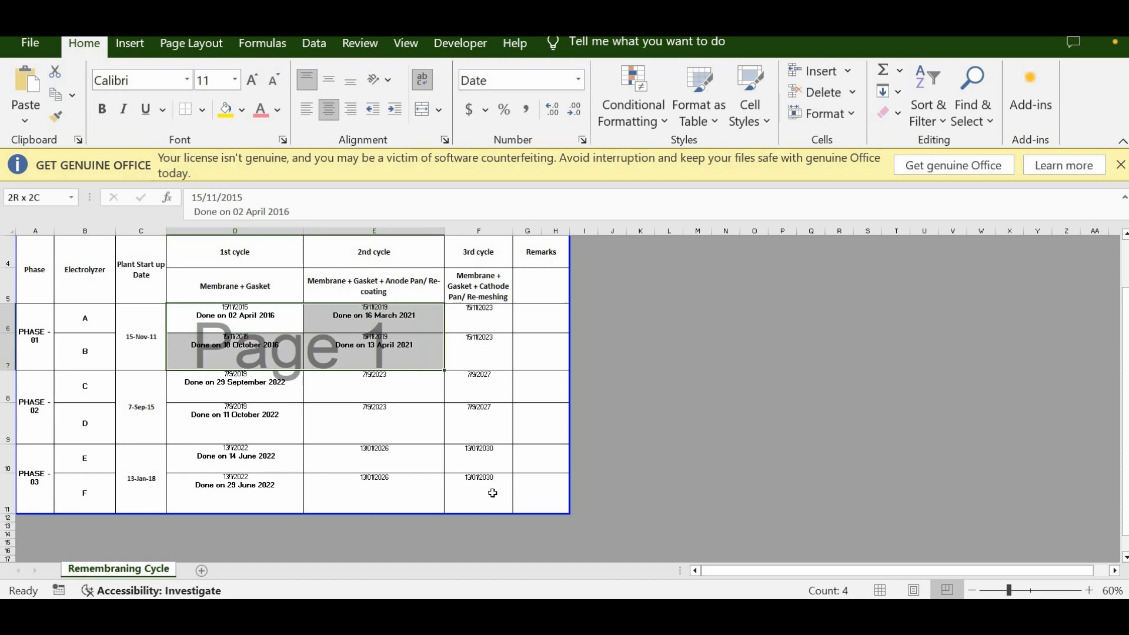
key(shift+Down)
key(shift+Down)
key(shift+Down)
key(shift+Down)
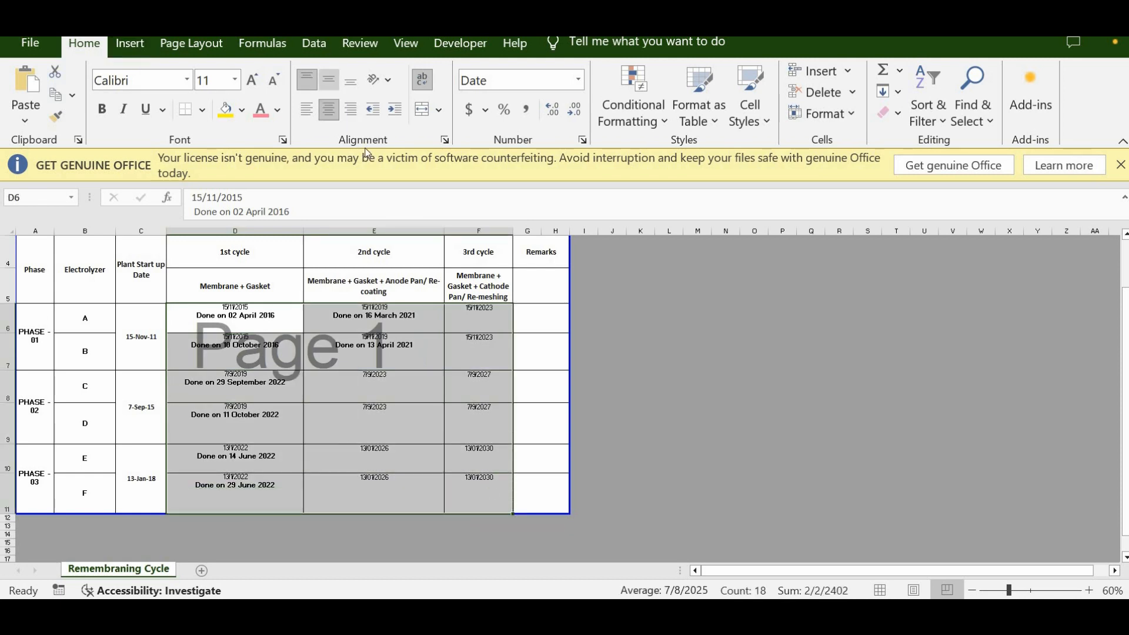
click(334, 79)
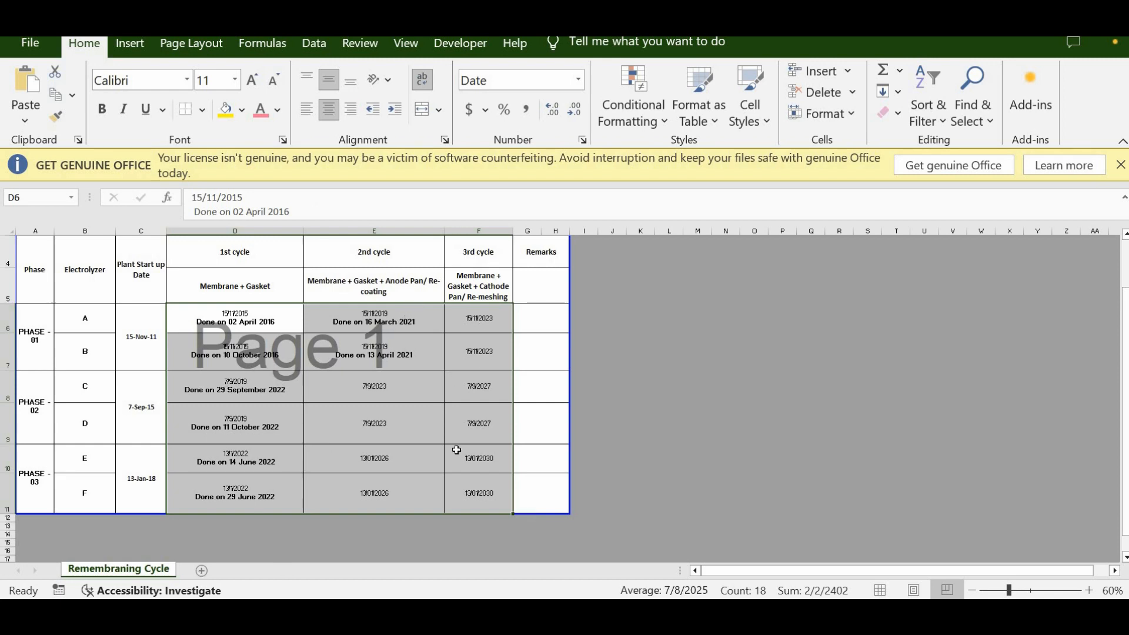
key(Right)
key(Down)
key(Down)
key(Down)
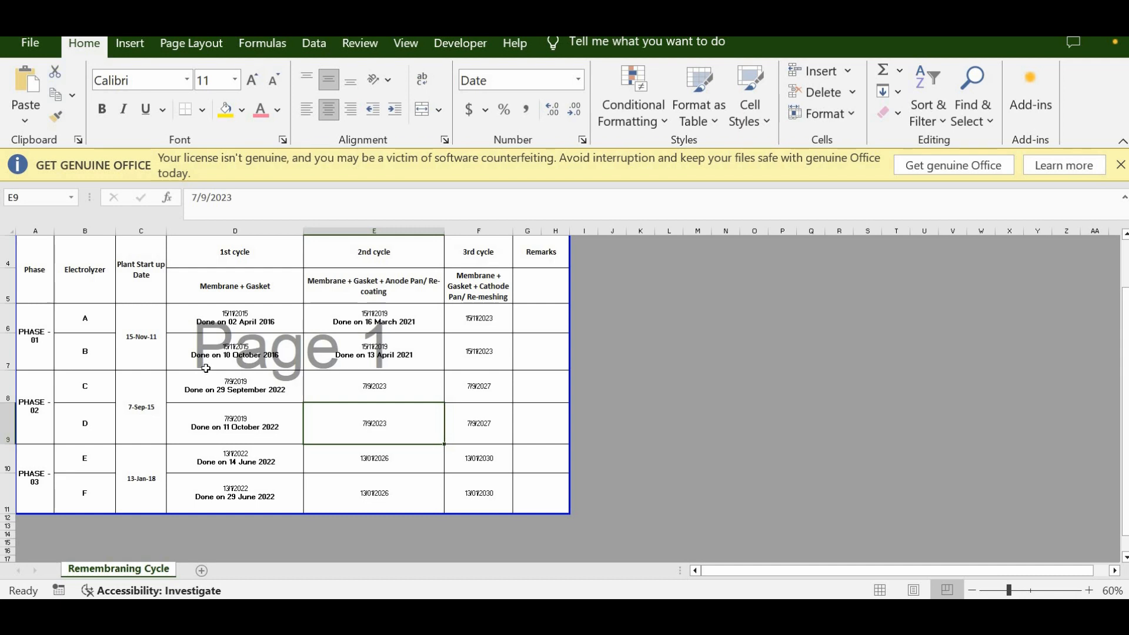
Left-align the contents of the 1st cycle and 2nd cycle columns (D and E)
click(249, 235)
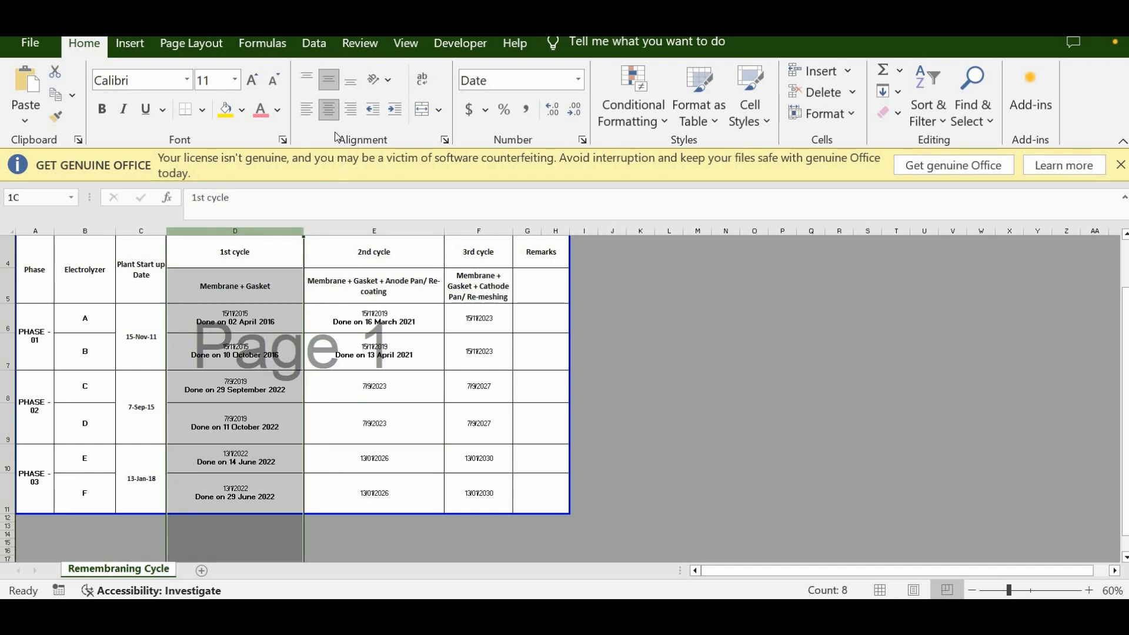
click(311, 111)
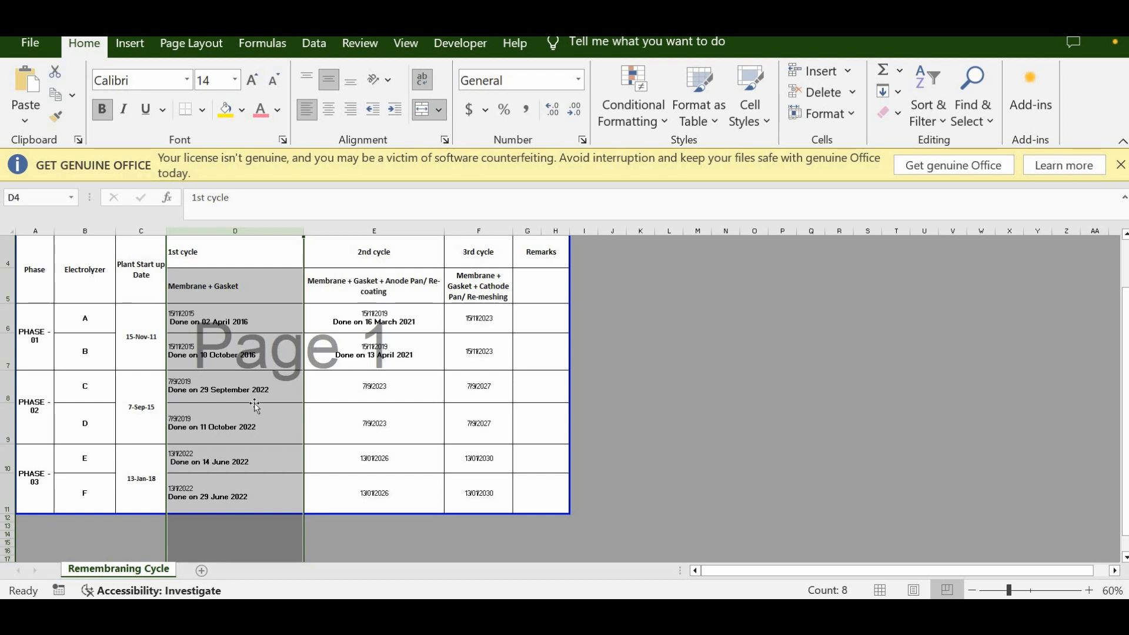
click(252, 409)
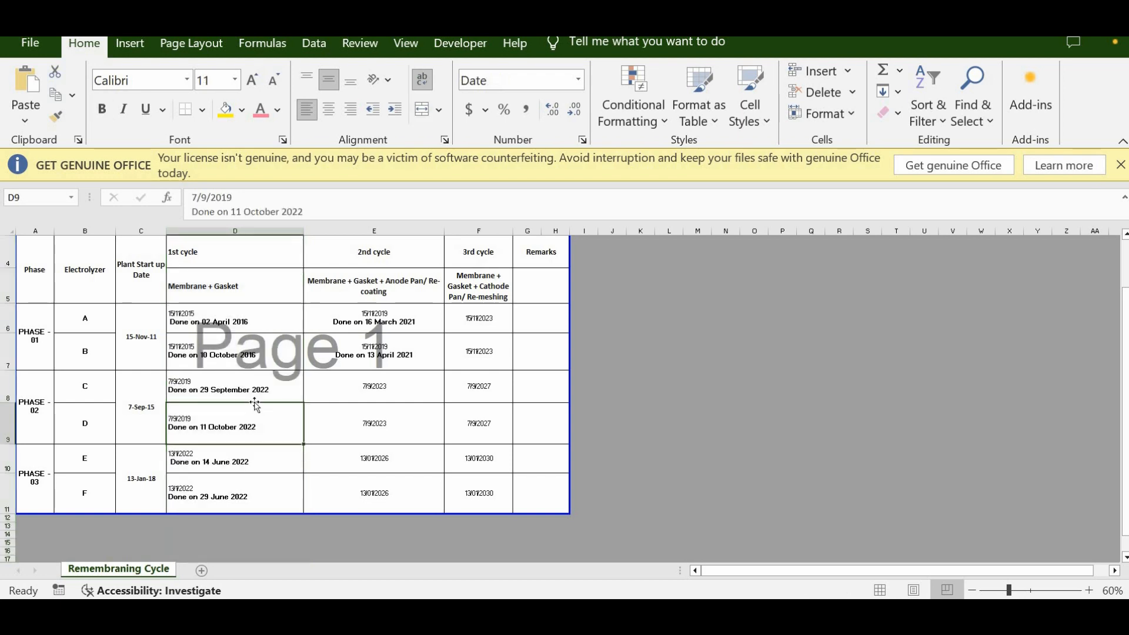
click(374, 231)
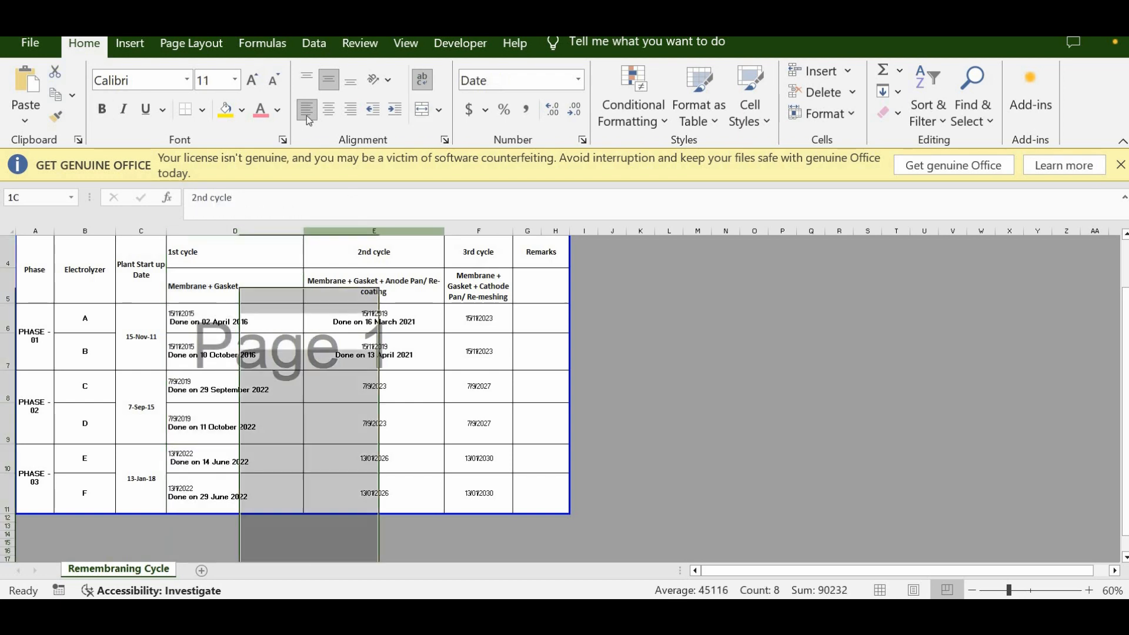
key(F4)
click(340, 428)
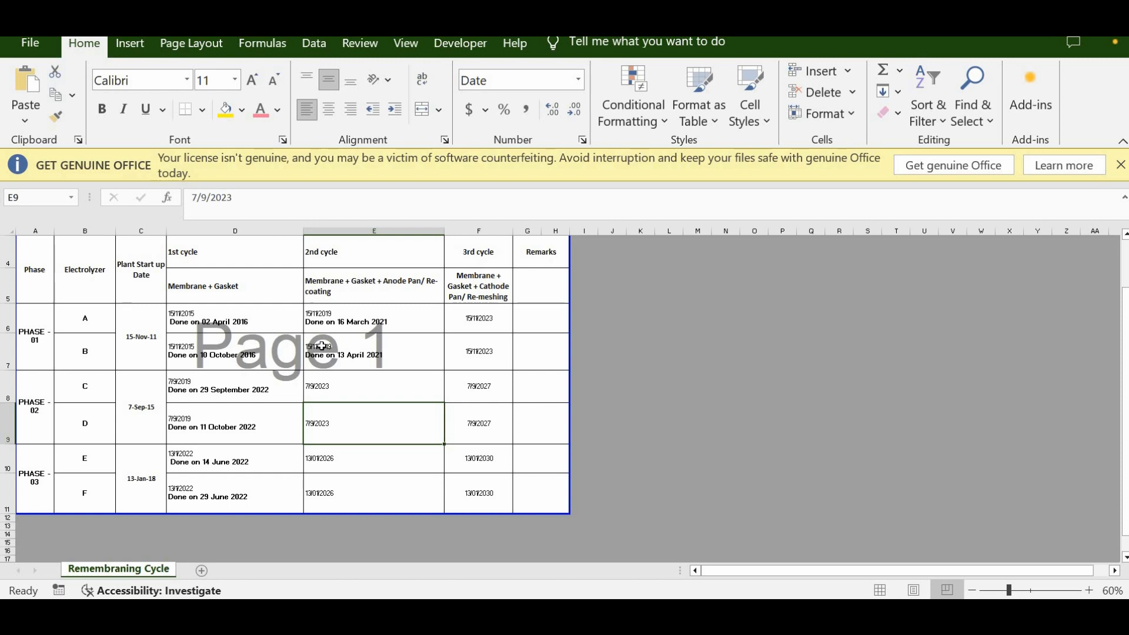
Remove the bold formatting from the table's data rows, A6:H11
scroll(321, 345, up, 1)
scroll(353, 294, down, 1)
drag(35, 335, 533, 463)
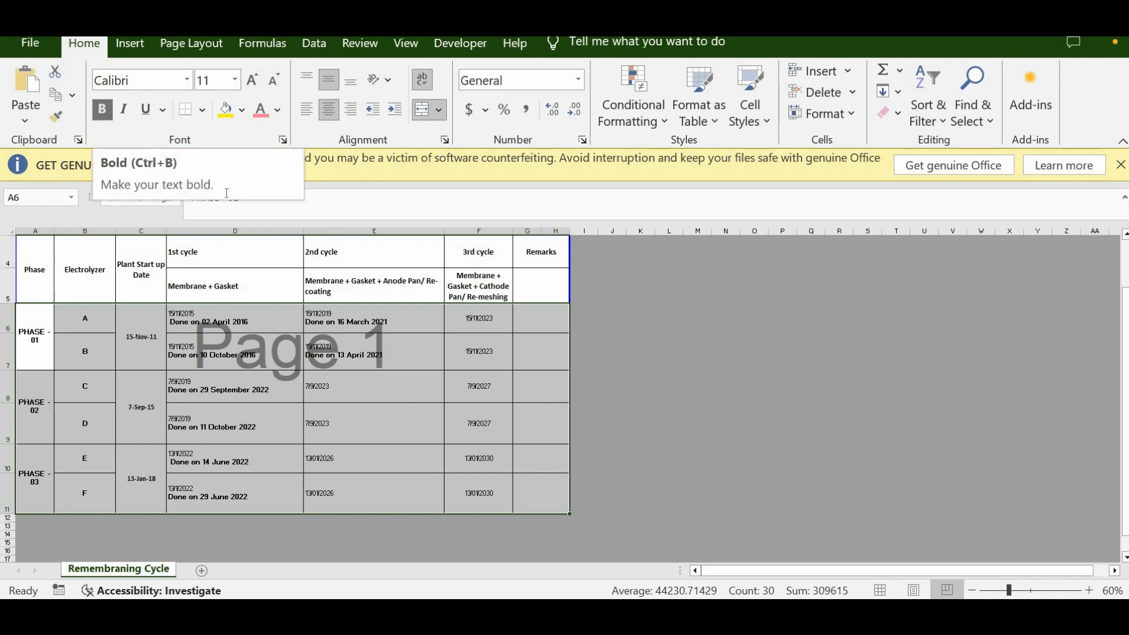
key(ctrl+b)
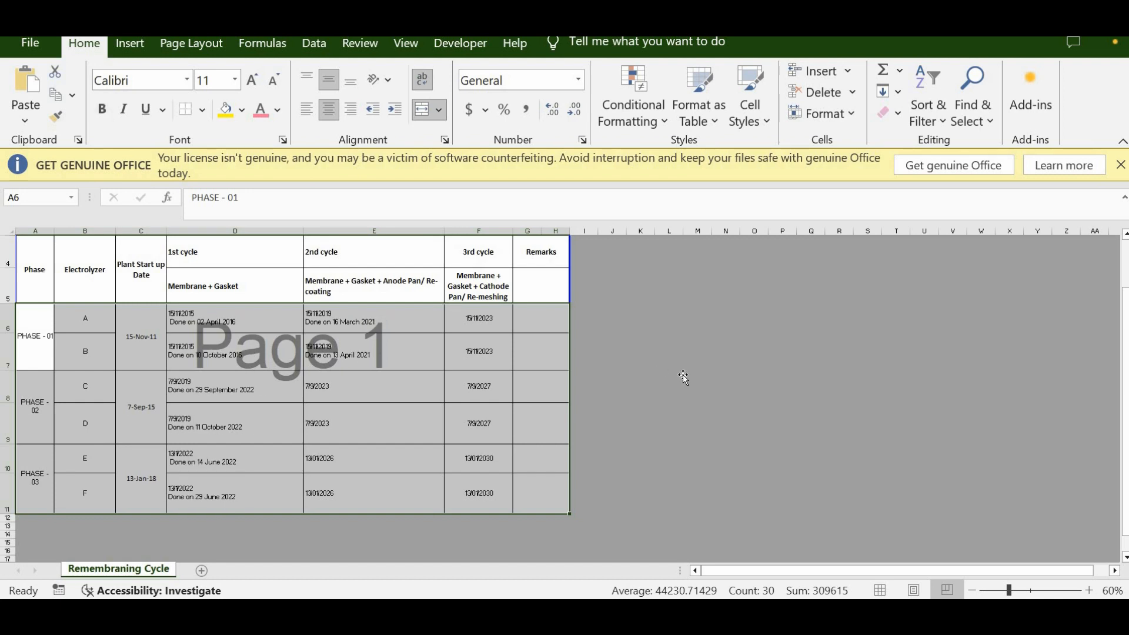
click(679, 376)
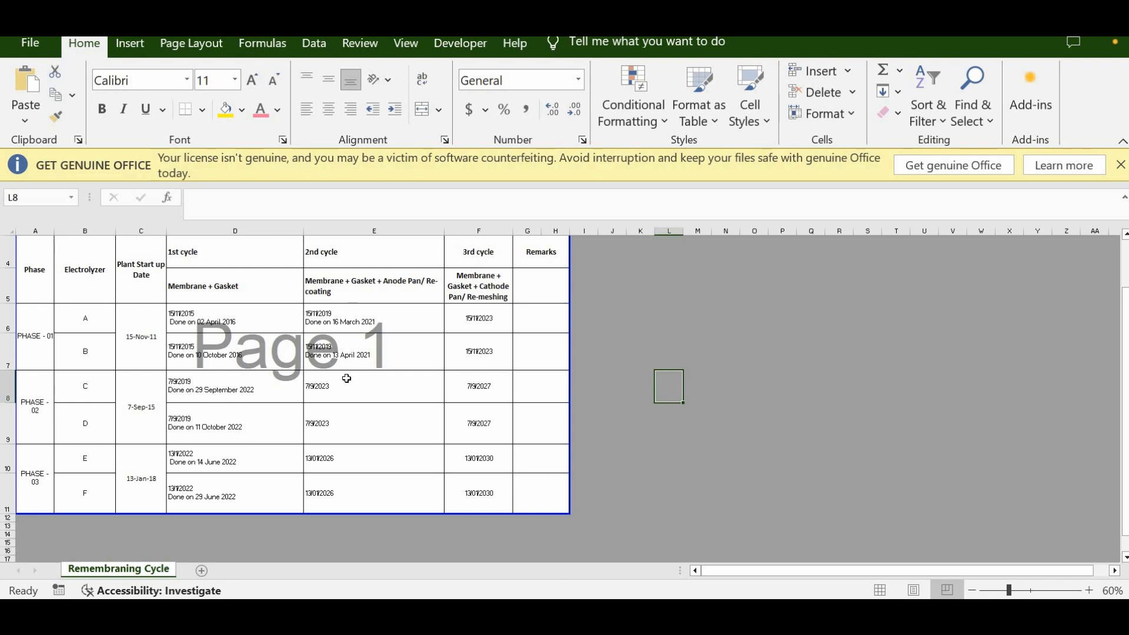
Open the print preview and set the printout's scaling to Fit All Columns on One Page
scroll(353, 379, up, 1)
scroll(151, 365, down, 1)
key(alt+f)
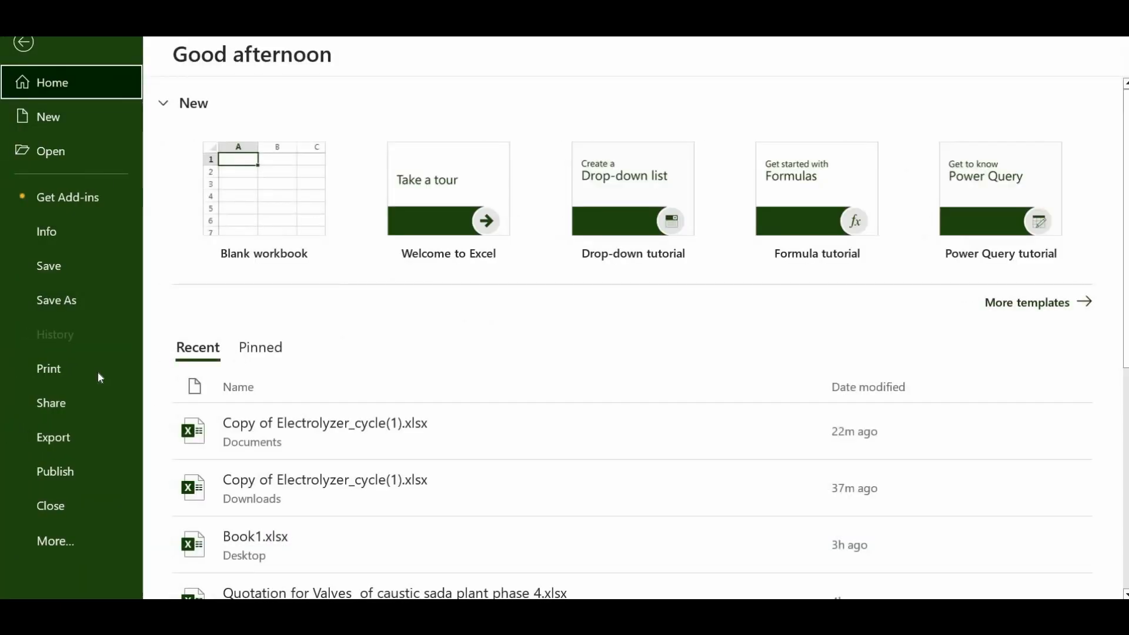
click(98, 374)
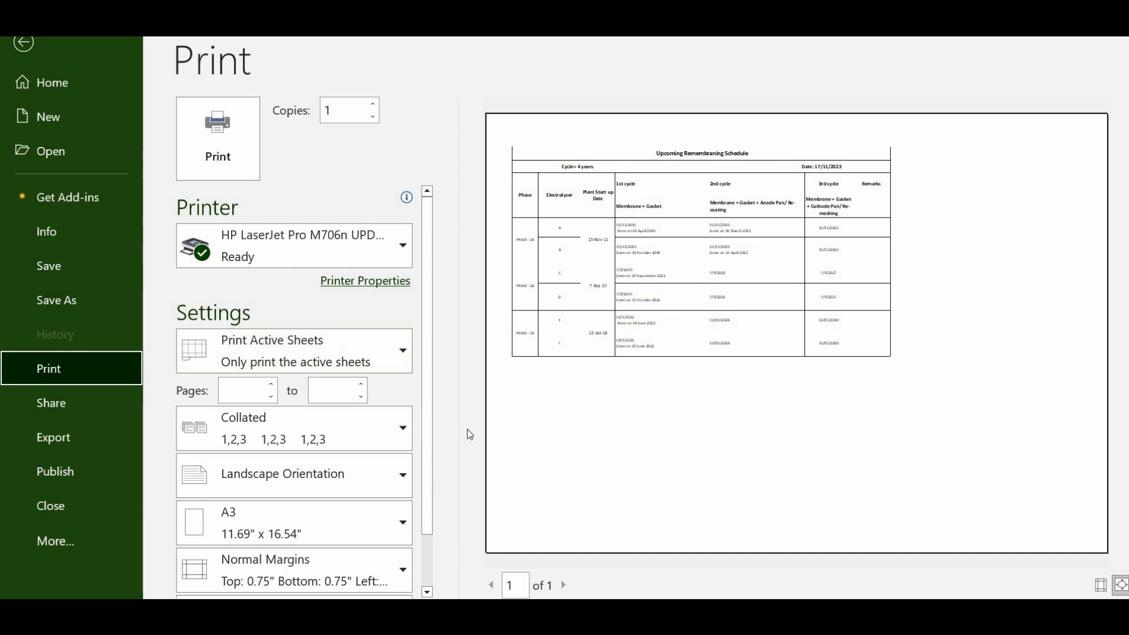
scroll(596, 283, down, 2)
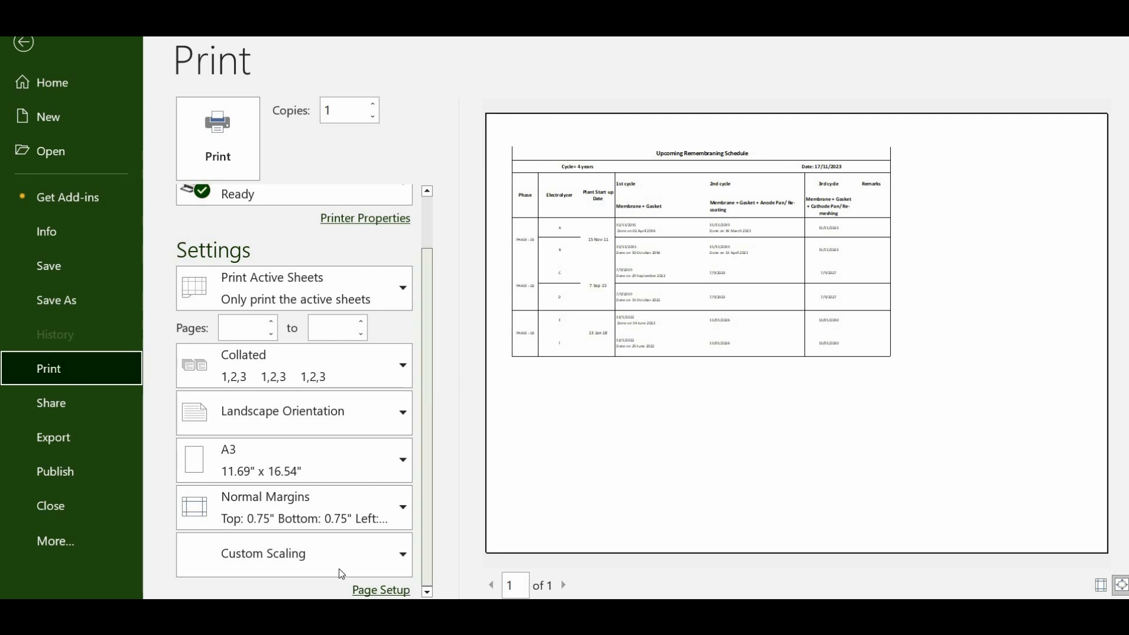
click(360, 567)
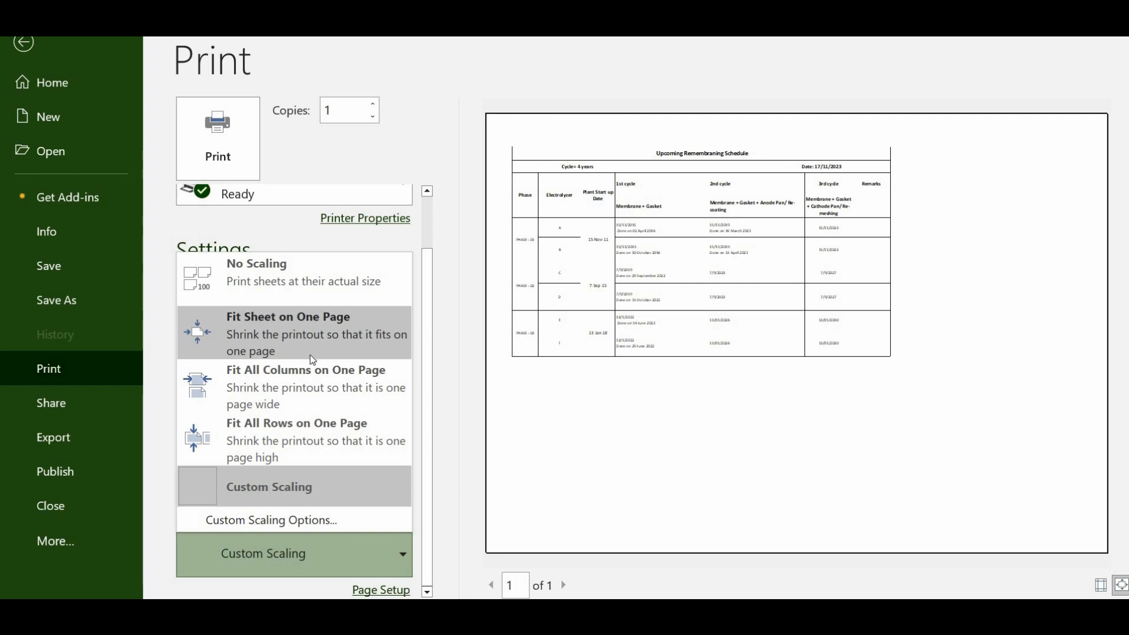
click(352, 391)
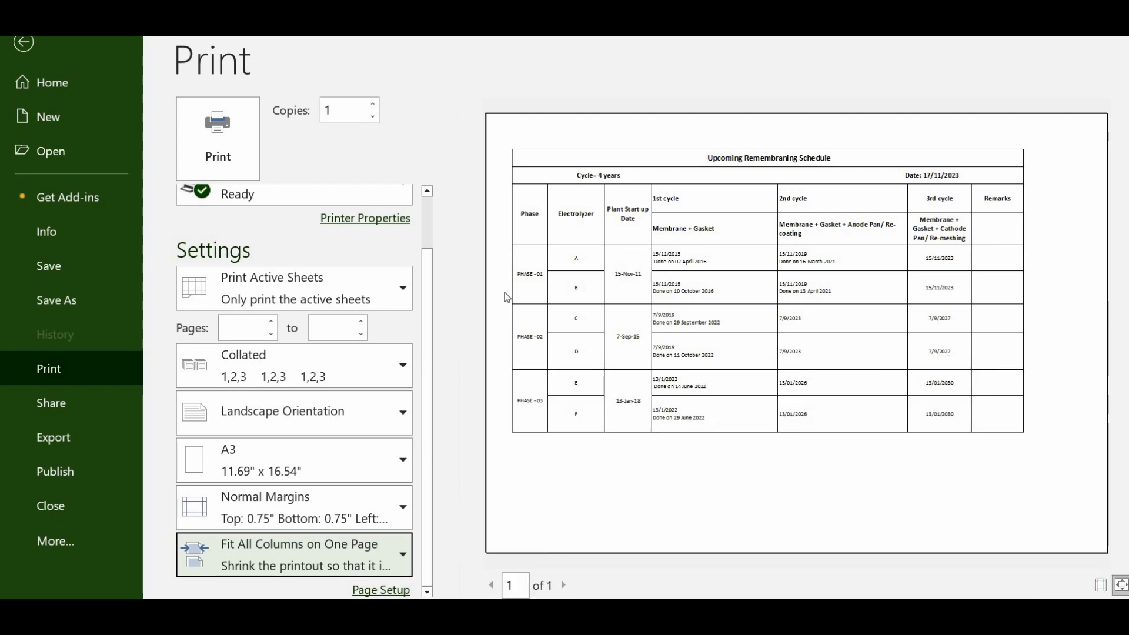
Center the schedule table horizontally on the printed page in the page setup margins
click(381, 590)
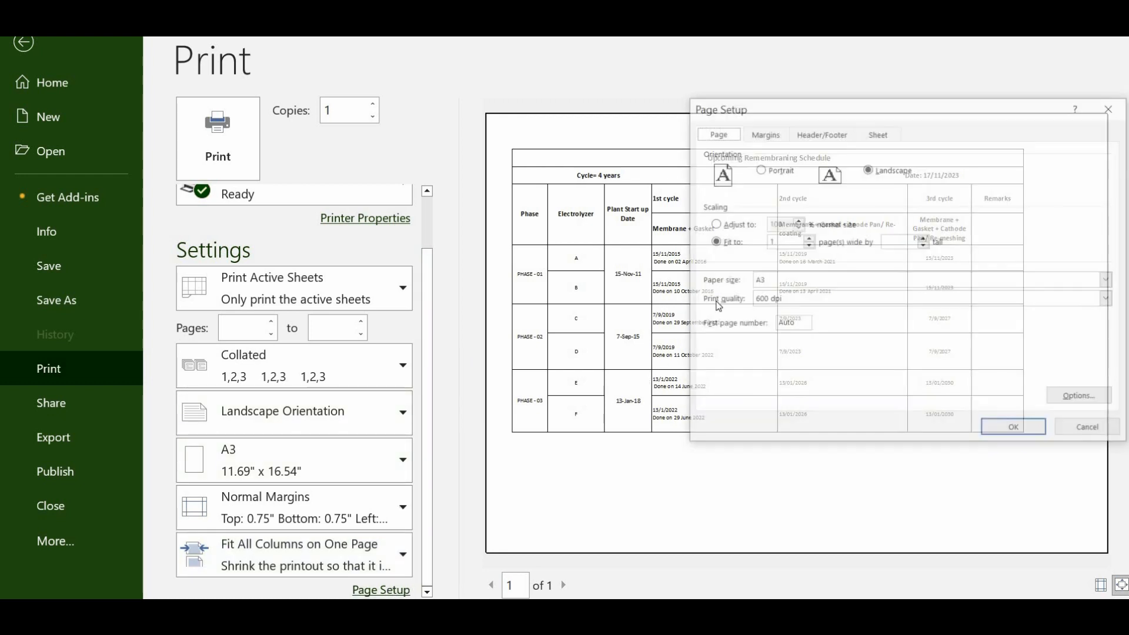
click(770, 137)
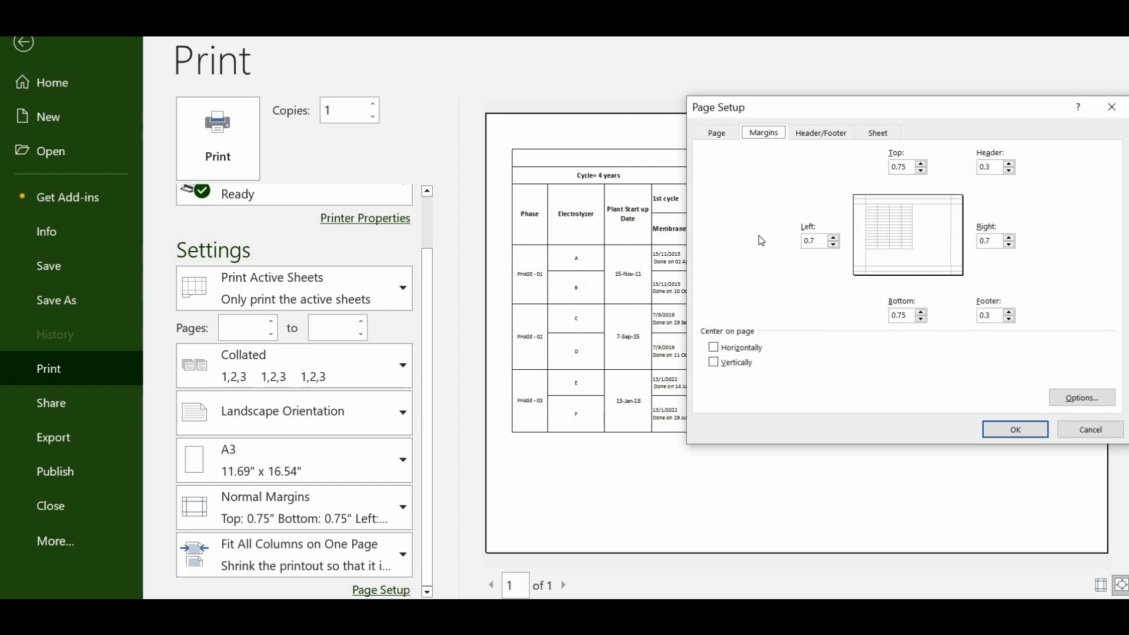
click(721, 349)
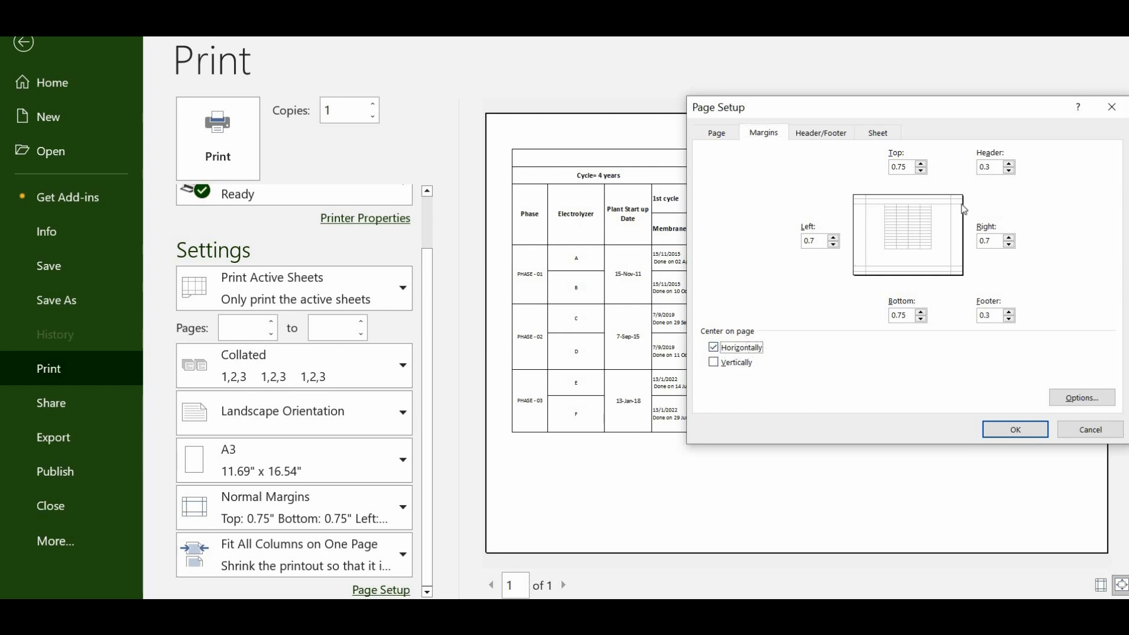
click(1010, 428)
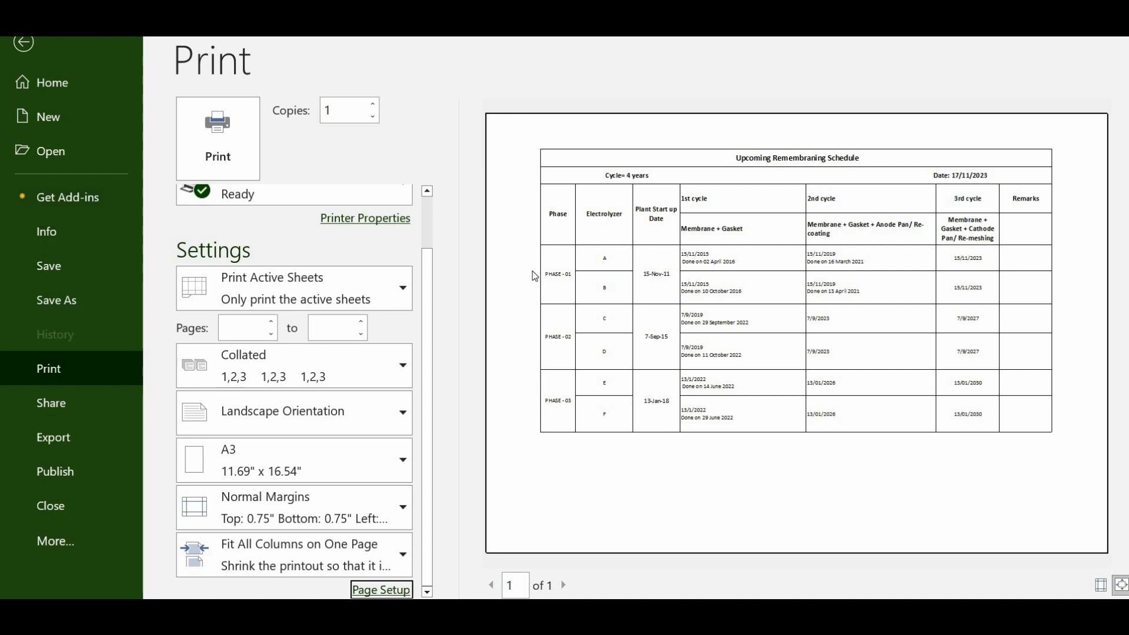
drag(427, 313, 427, 243)
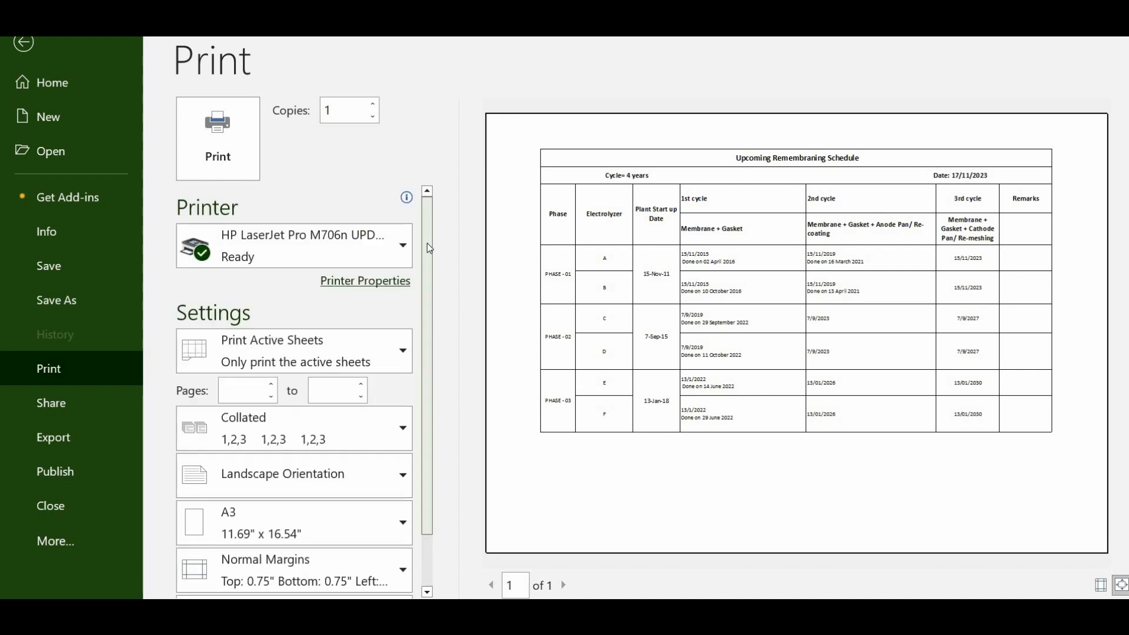